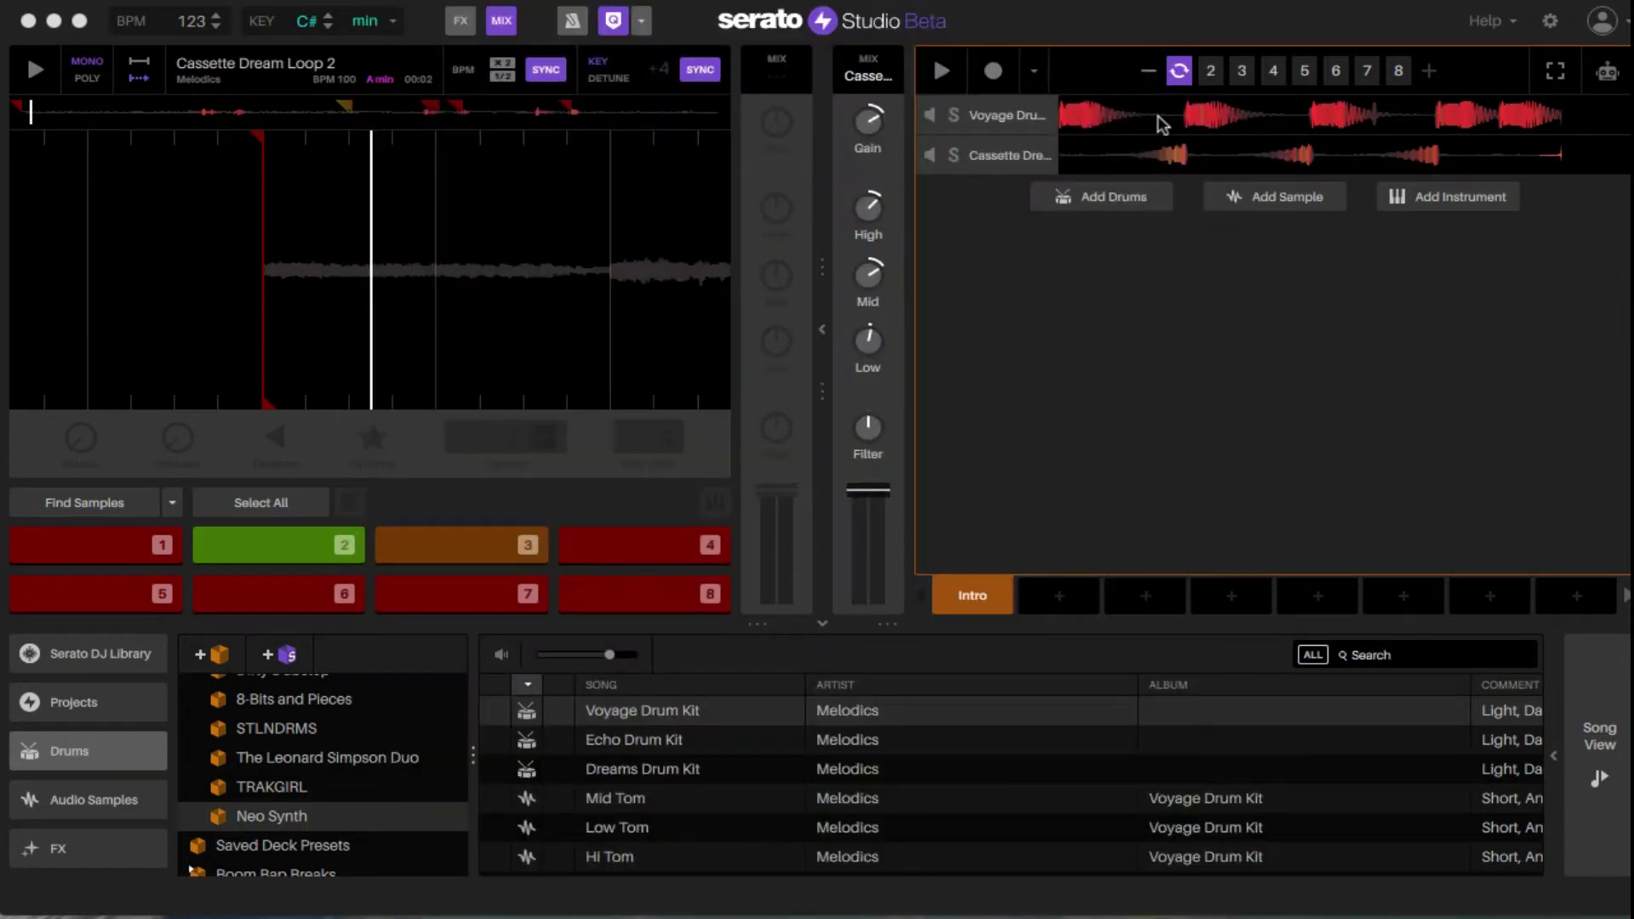
# - Review the Voyage Drum Kit's step pattern and library entry, then select the Cassette Dream Loop 2 track
pyautogui.click(1161, 125)
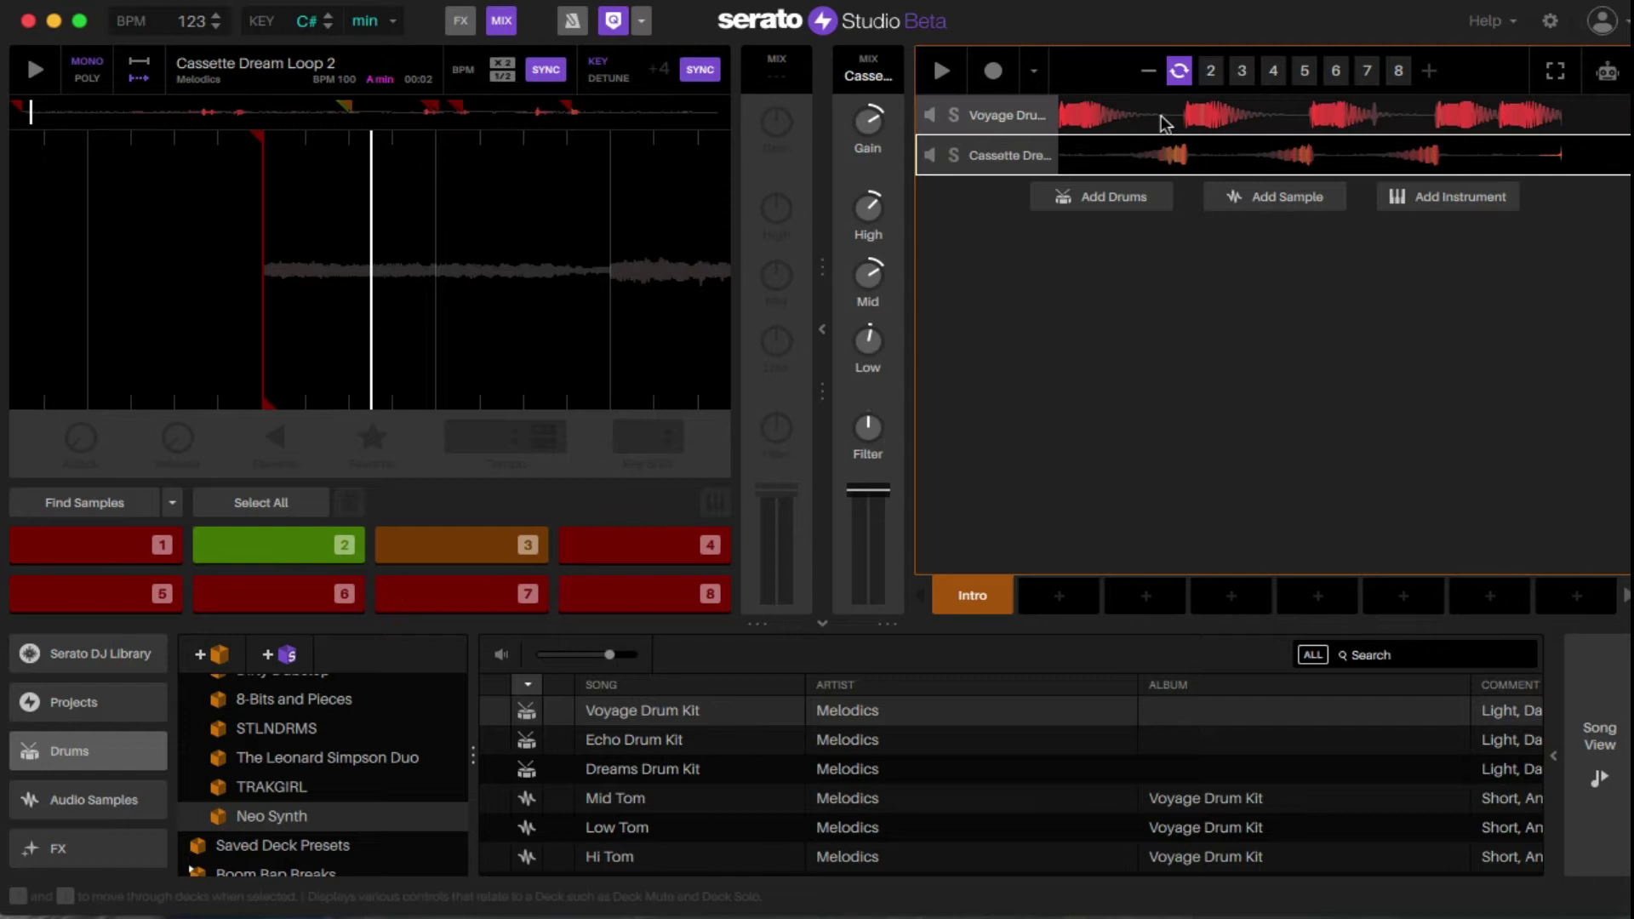
pyautogui.click(1164, 124)
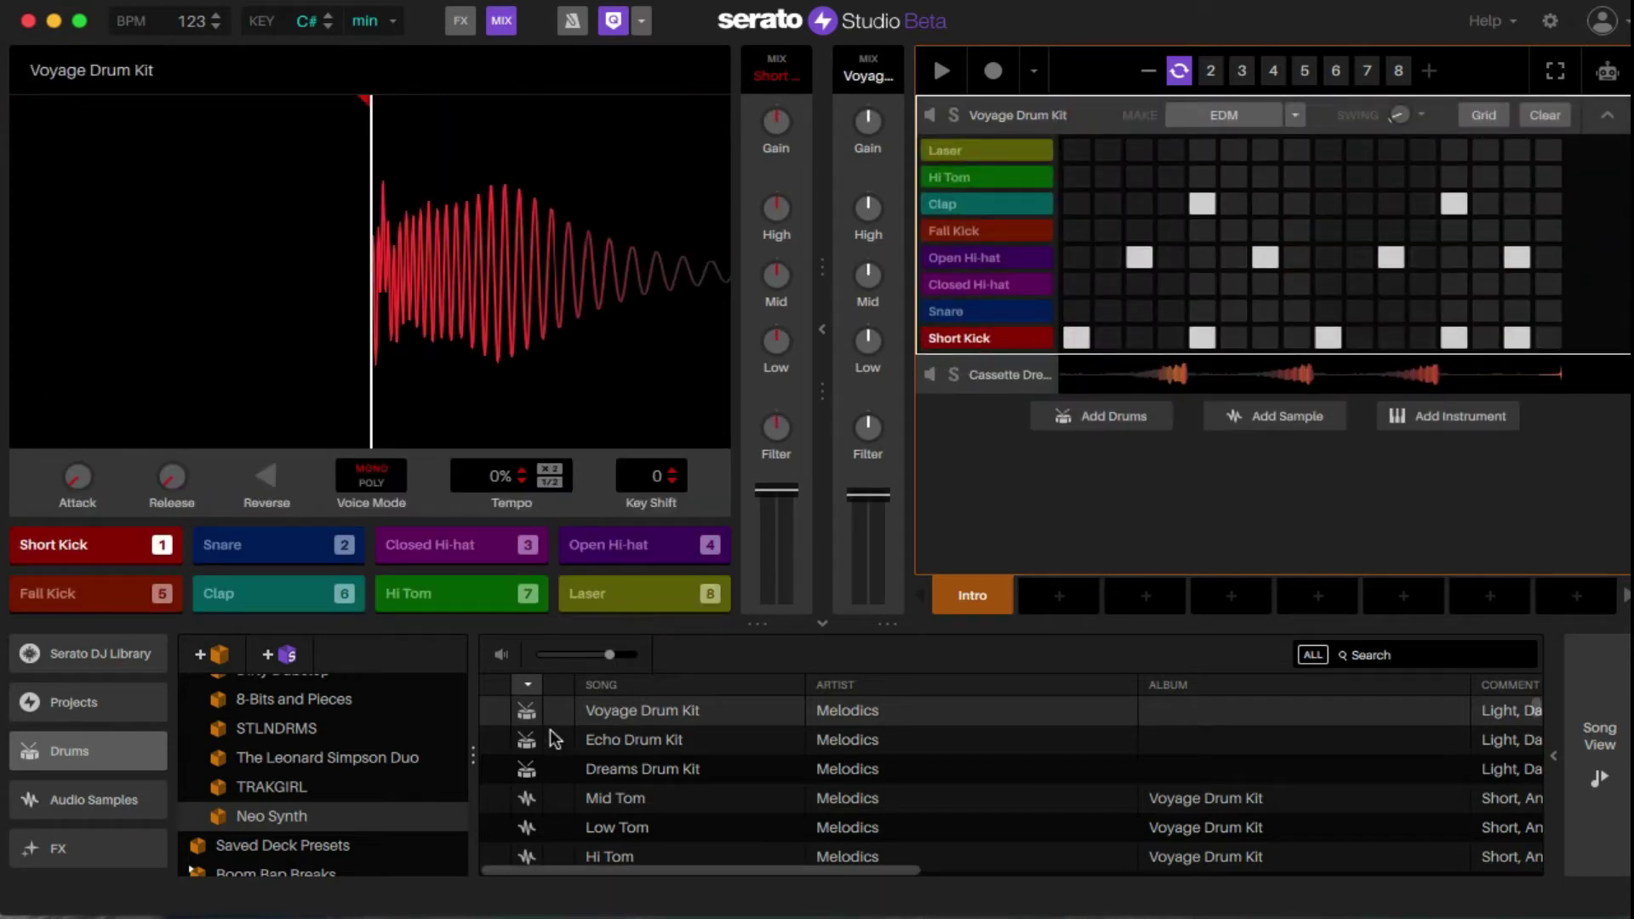
pyautogui.click(642, 709)
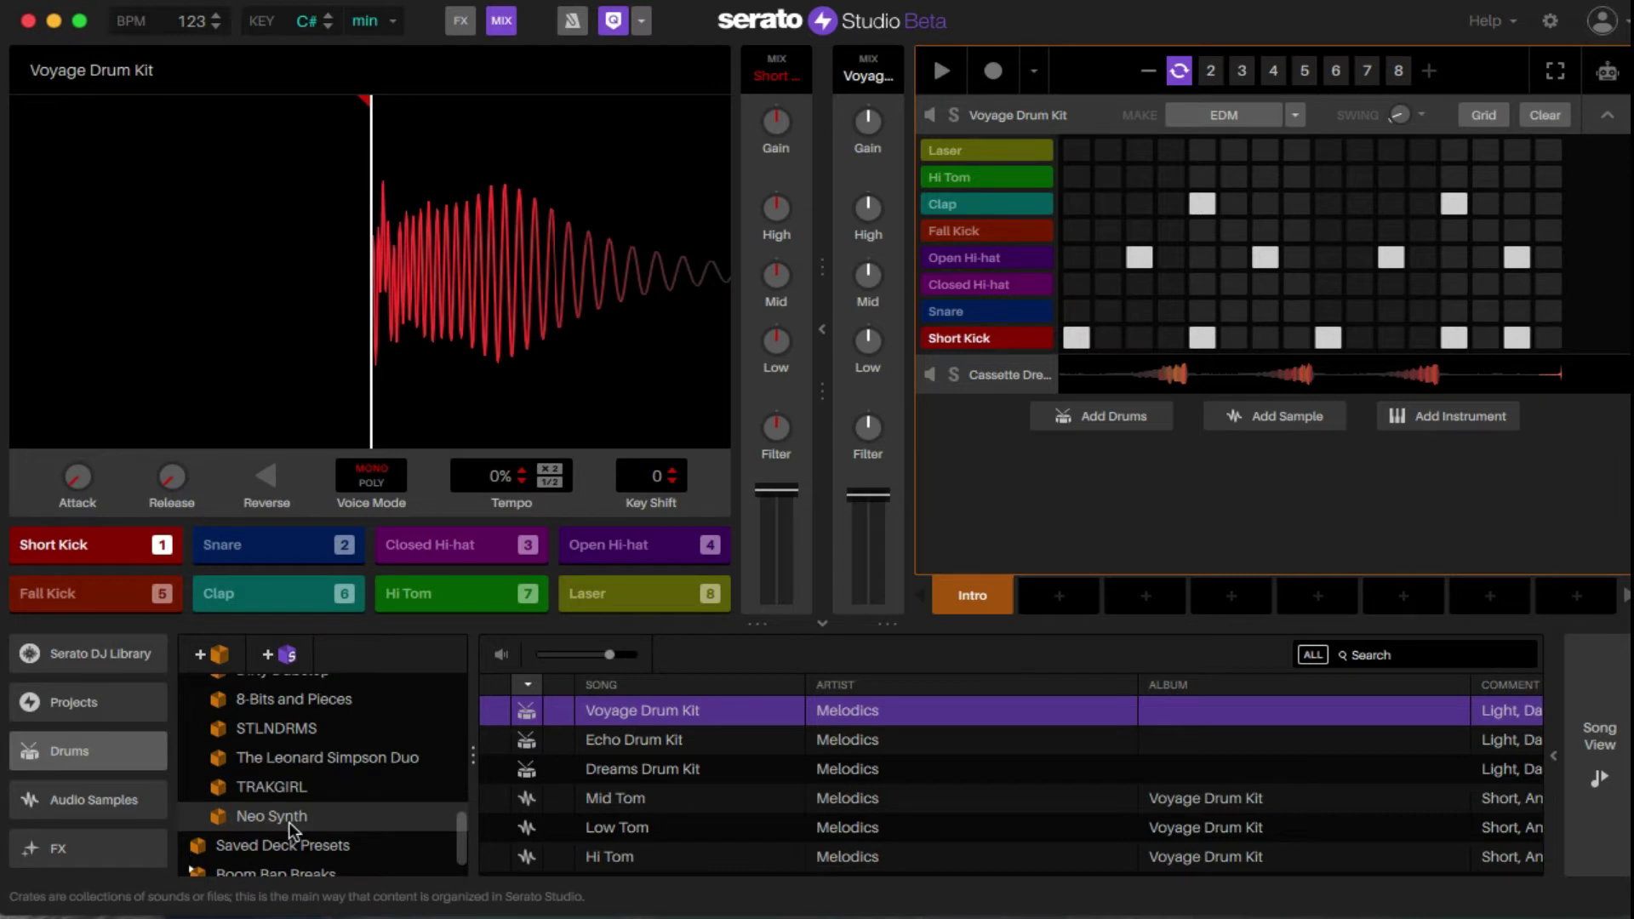
pyautogui.click(526, 715)
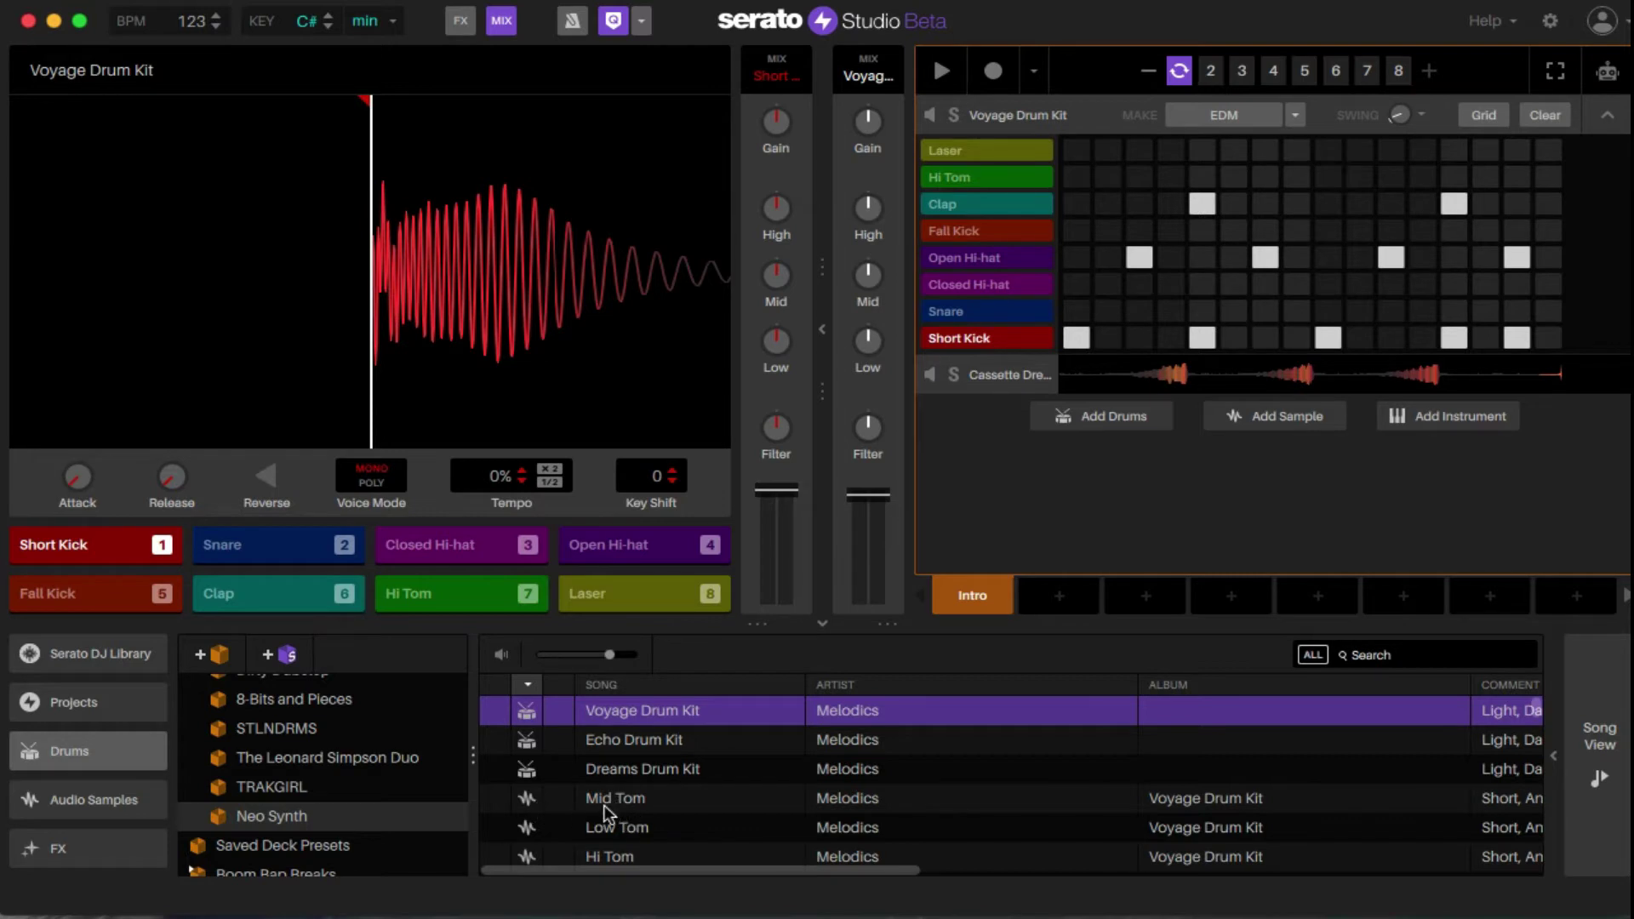
pyautogui.click(1238, 121)
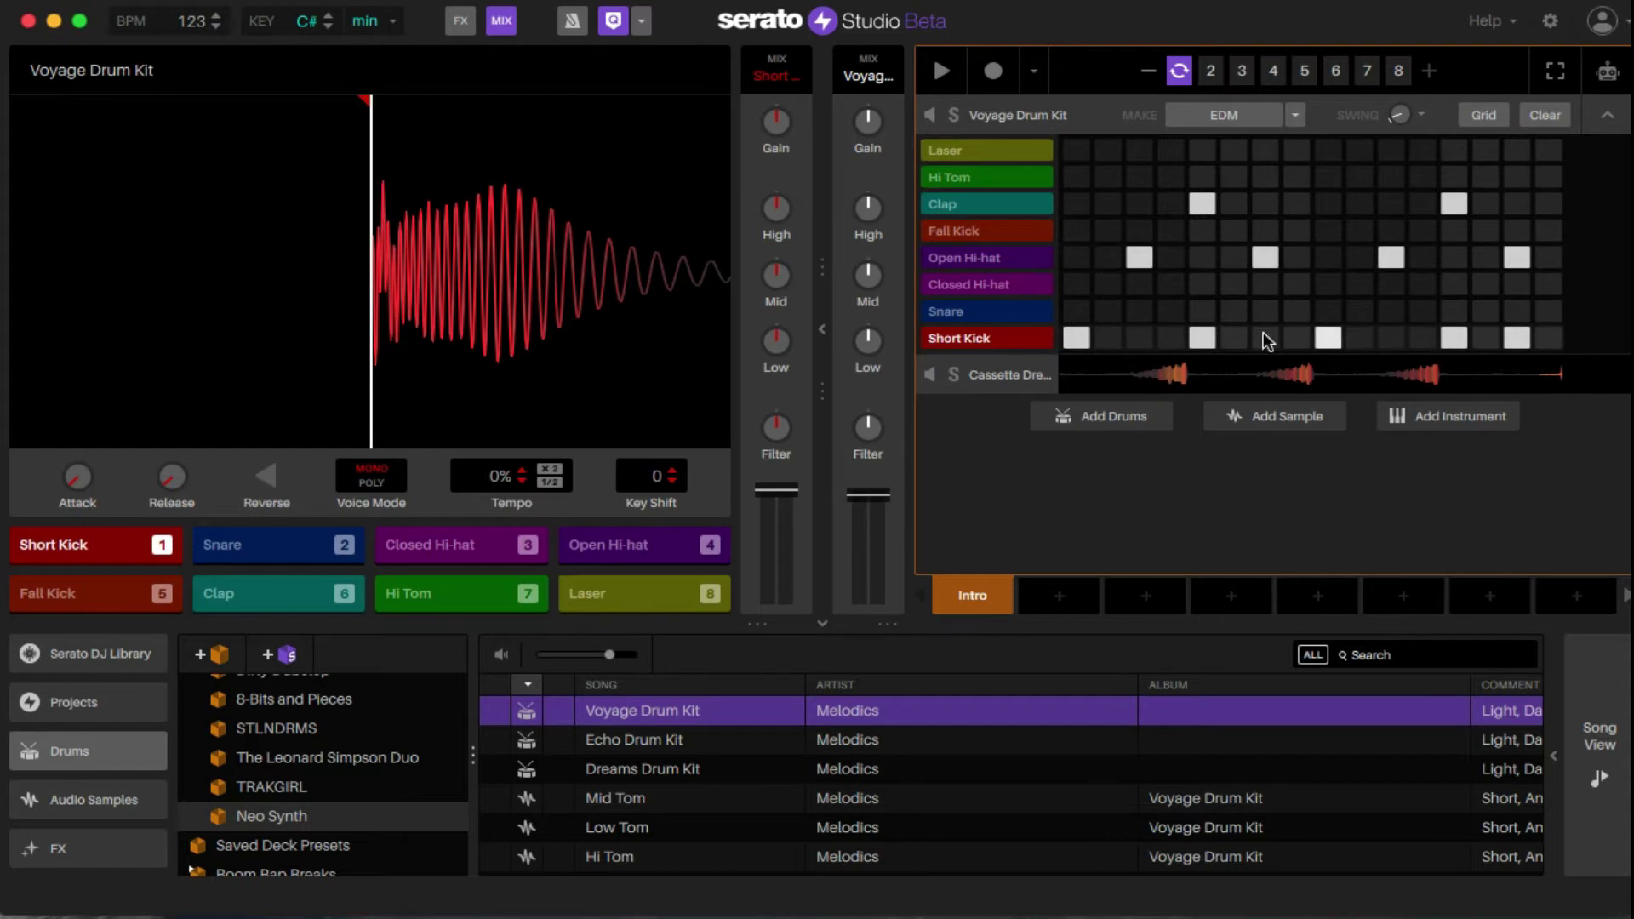
# - Show the Audio Samples library and play Cassette Dream Loop 2 soloed
pyautogui.click(1169, 371)
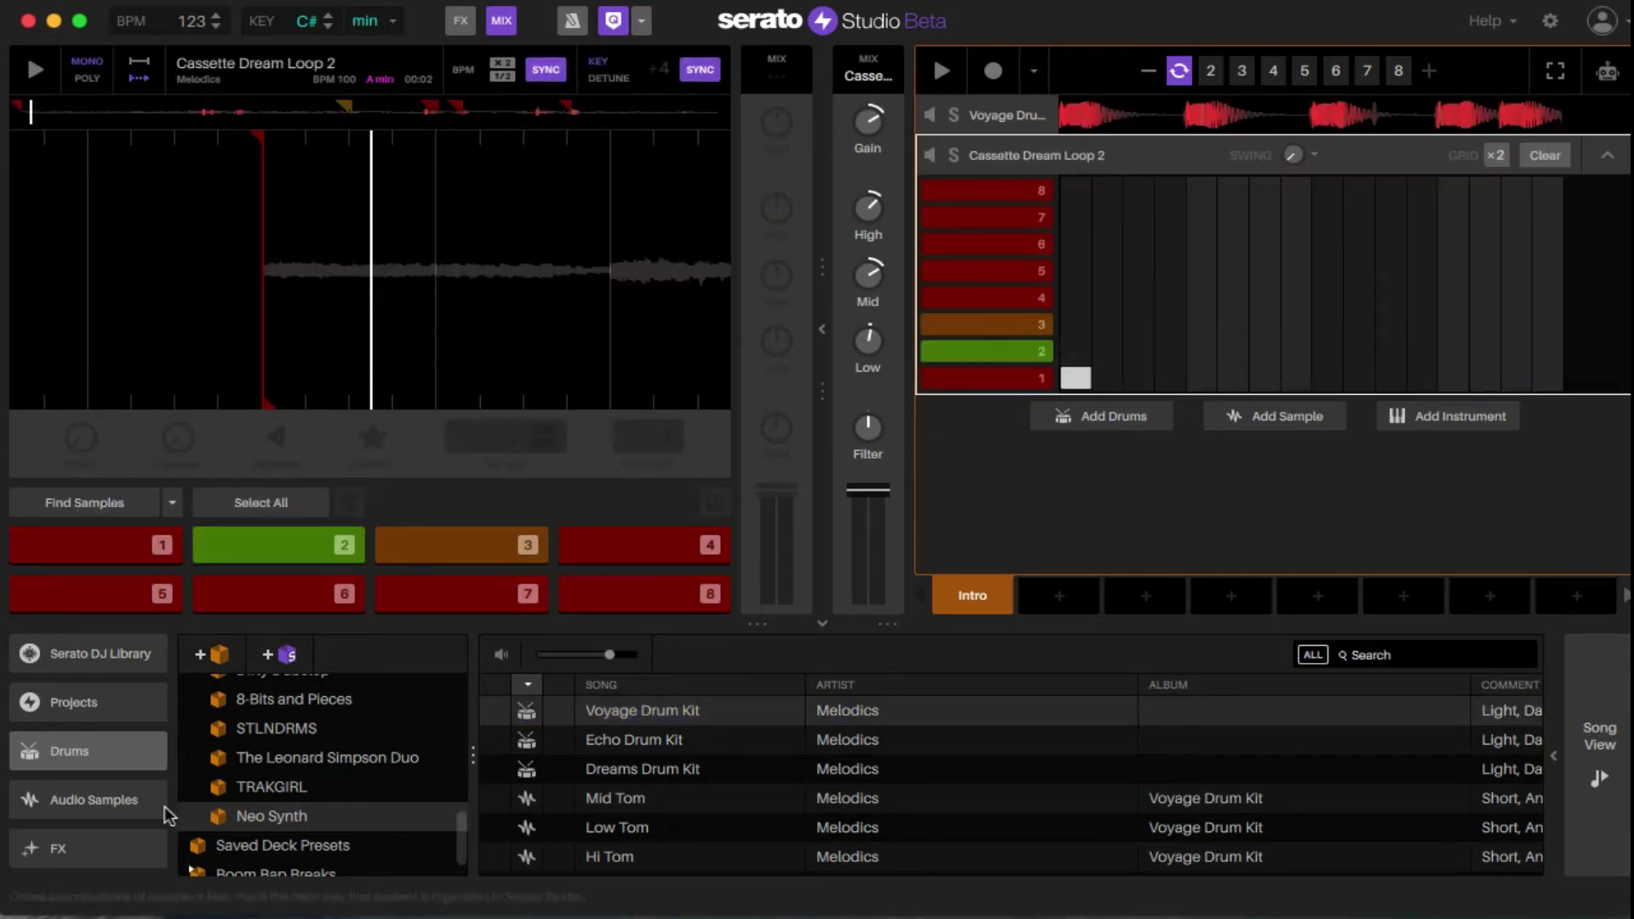
pyautogui.click(81, 806)
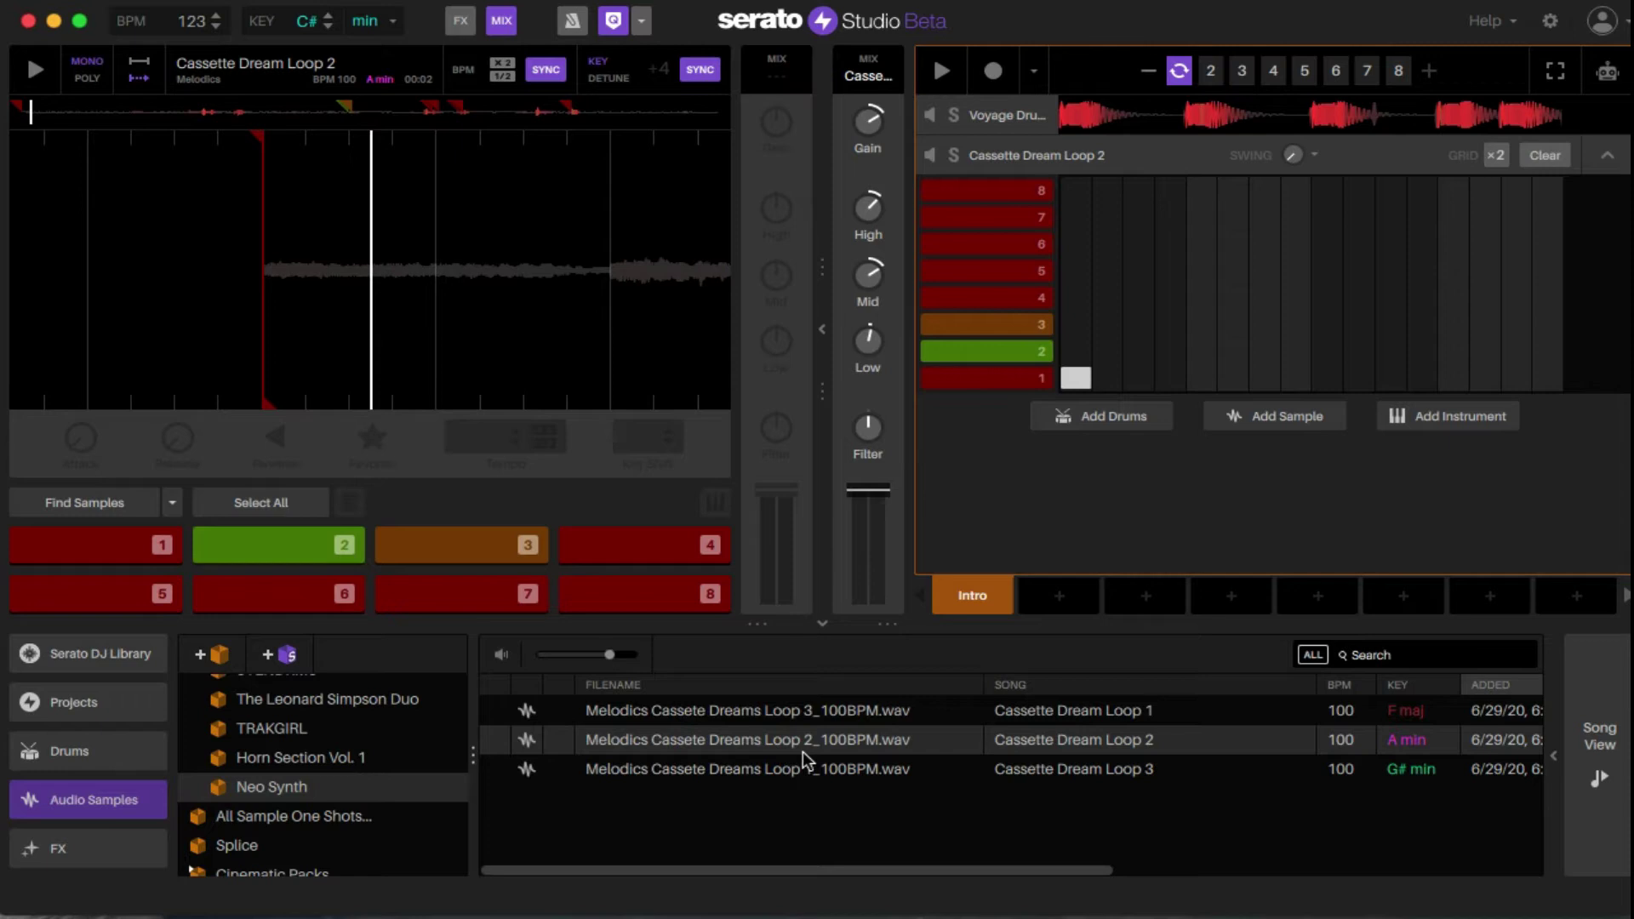
pyautogui.click(957, 157)
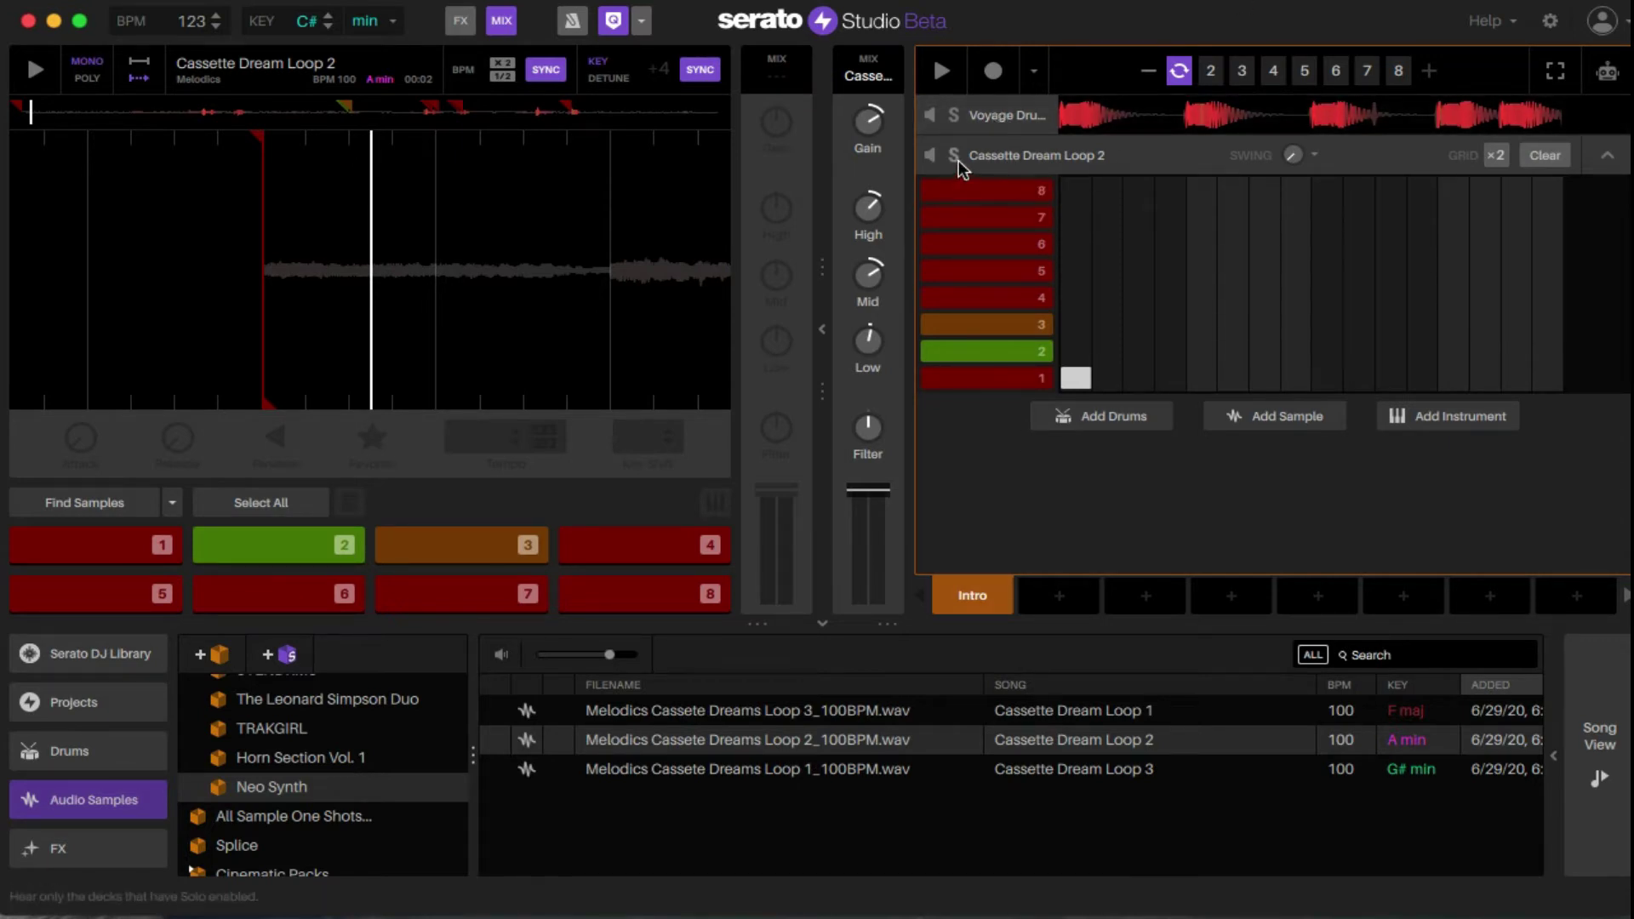
pyautogui.press('space')
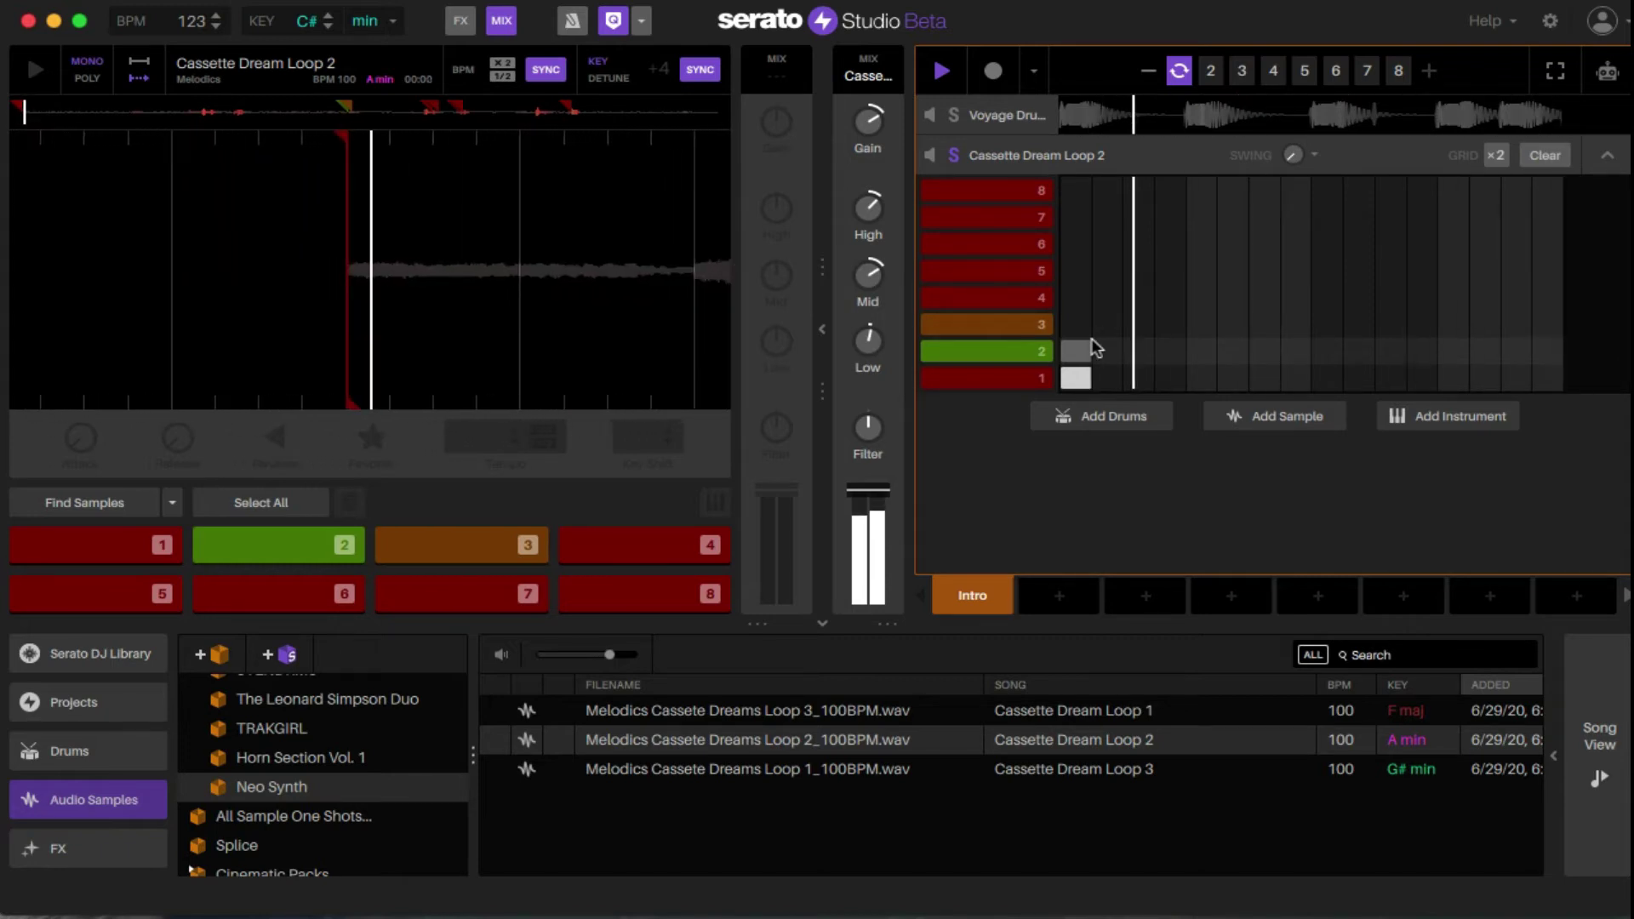
pyautogui.press('space')
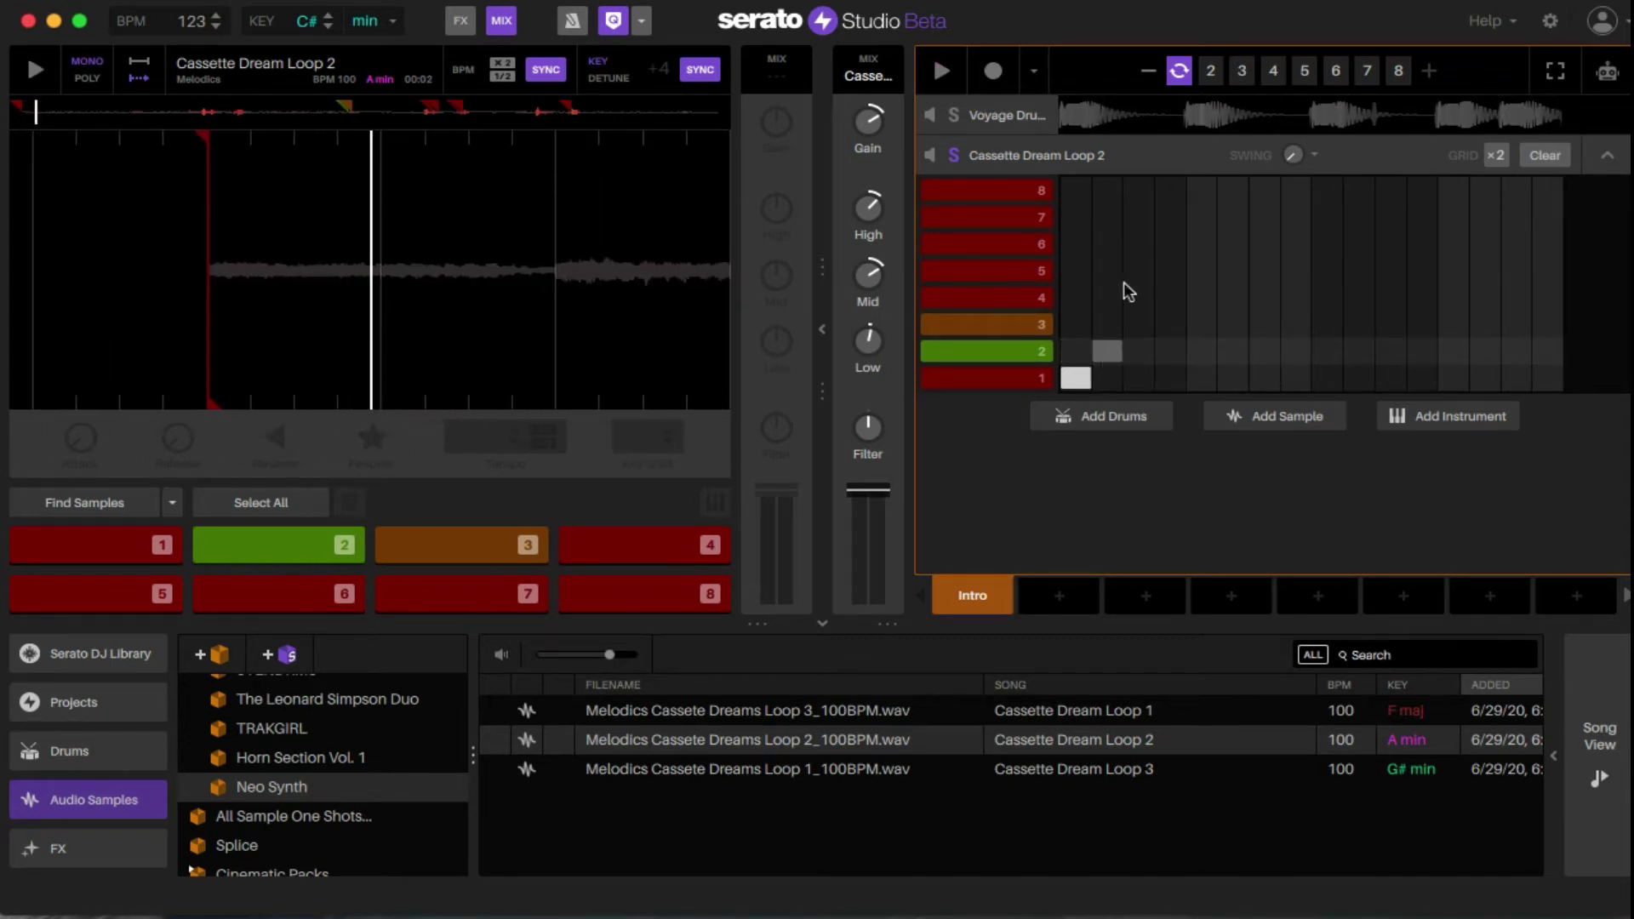
# - Play the Voyage Drum Kit soloed, then load Cassette Dream Loop 2 back into the deck
pyautogui.click(1149, 128)
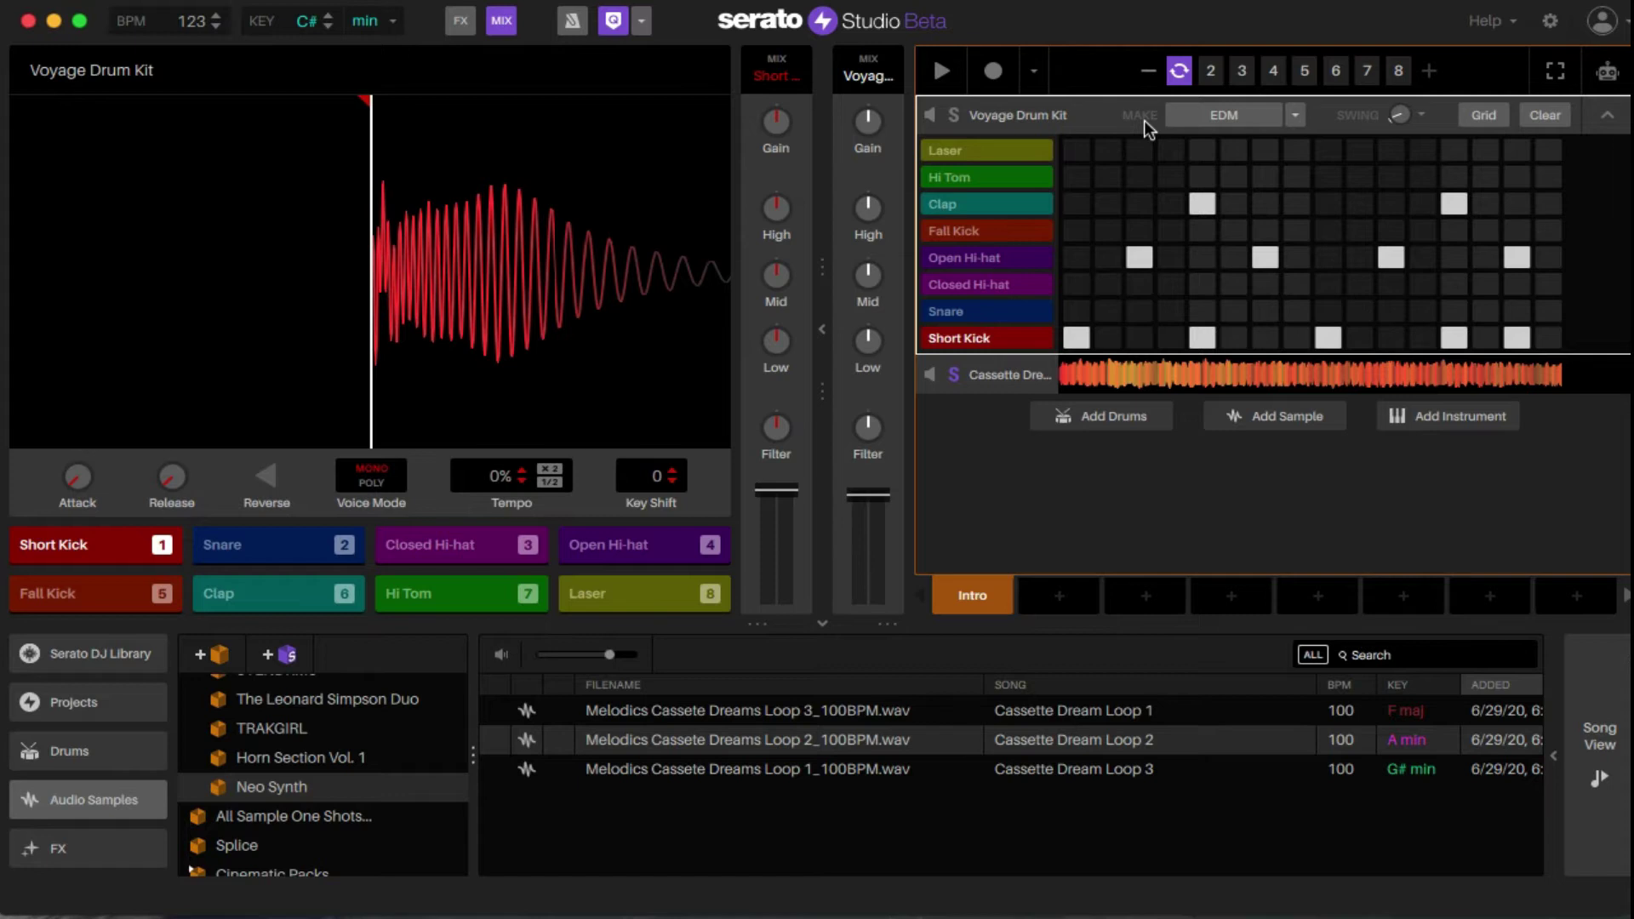
pyautogui.click(955, 117)
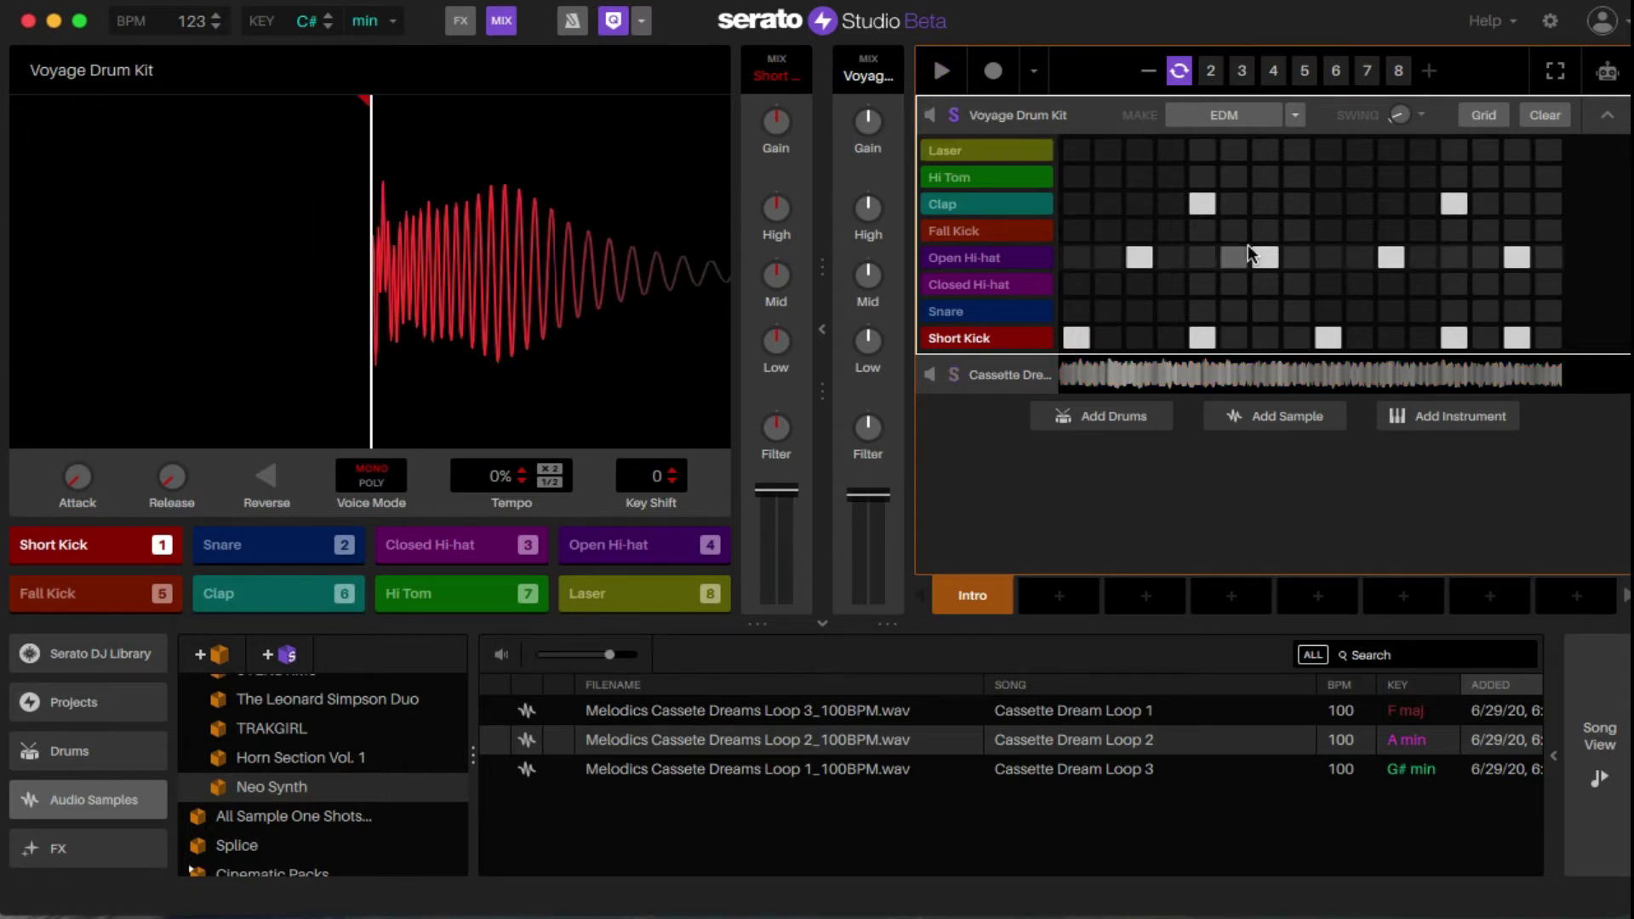
pyautogui.press('space')
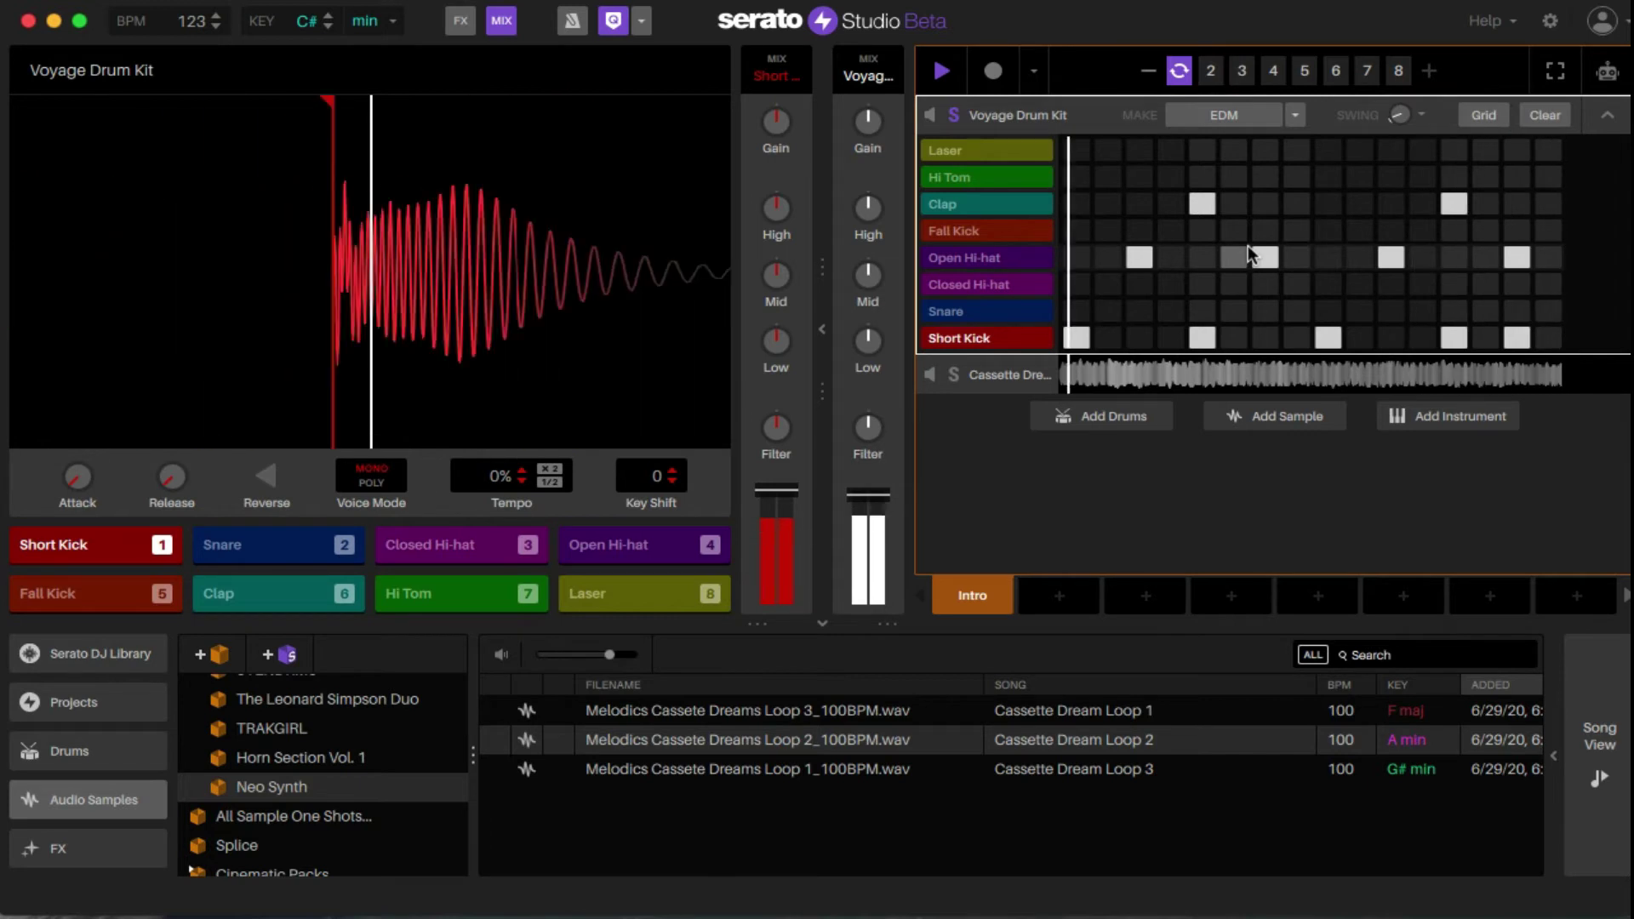
pyautogui.press('space')
pyautogui.click(1253, 381)
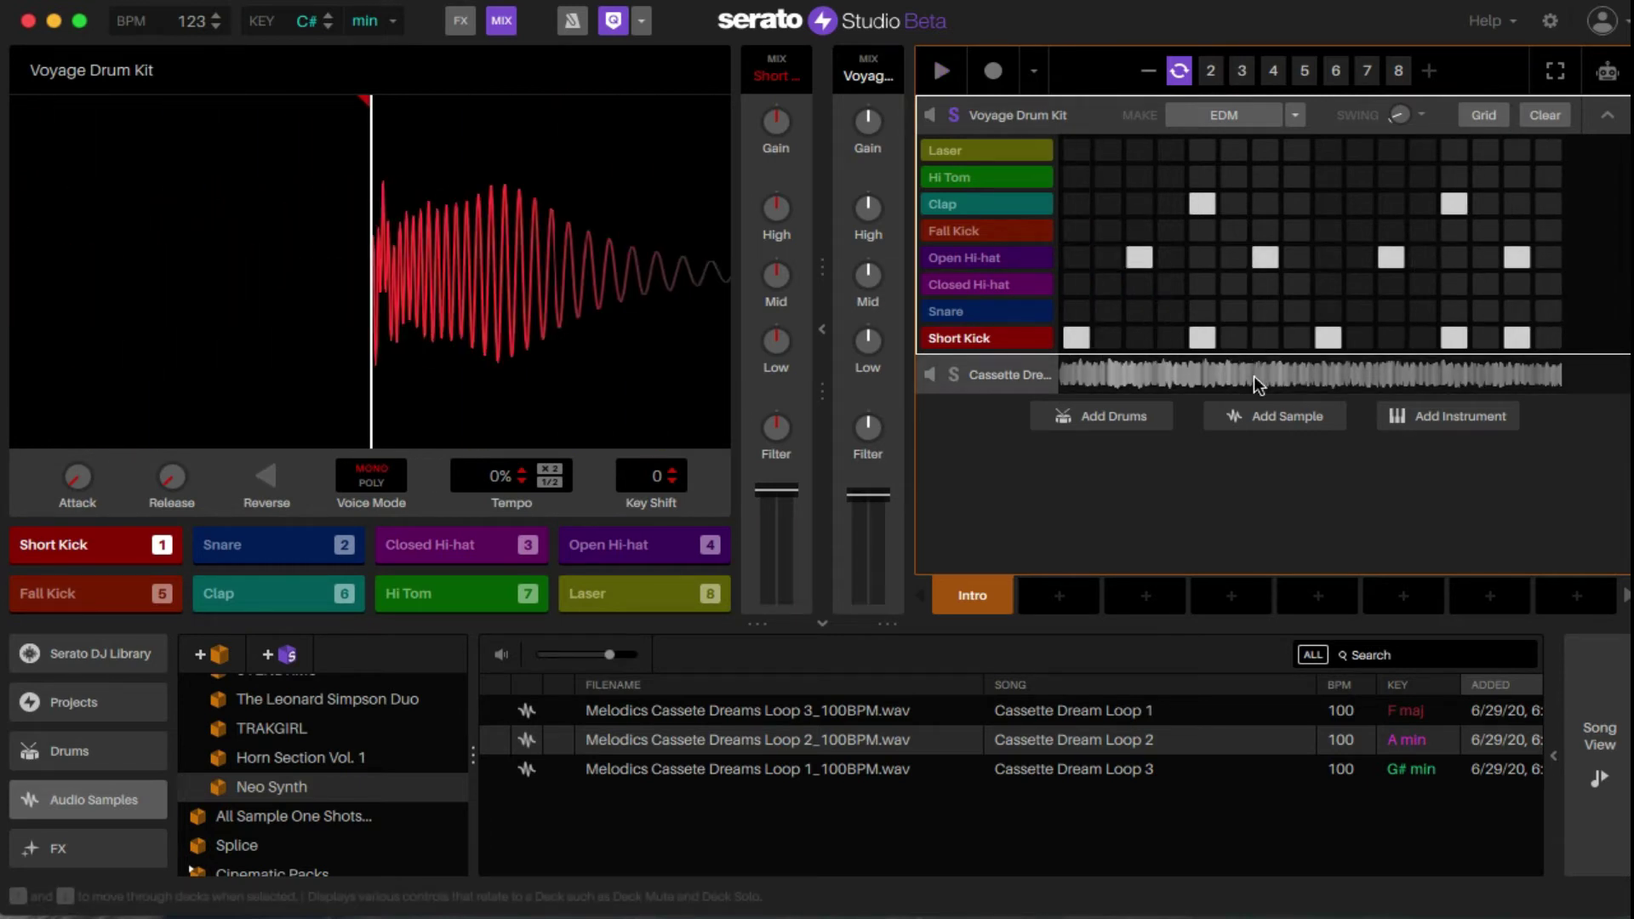
pyautogui.click(1257, 383)
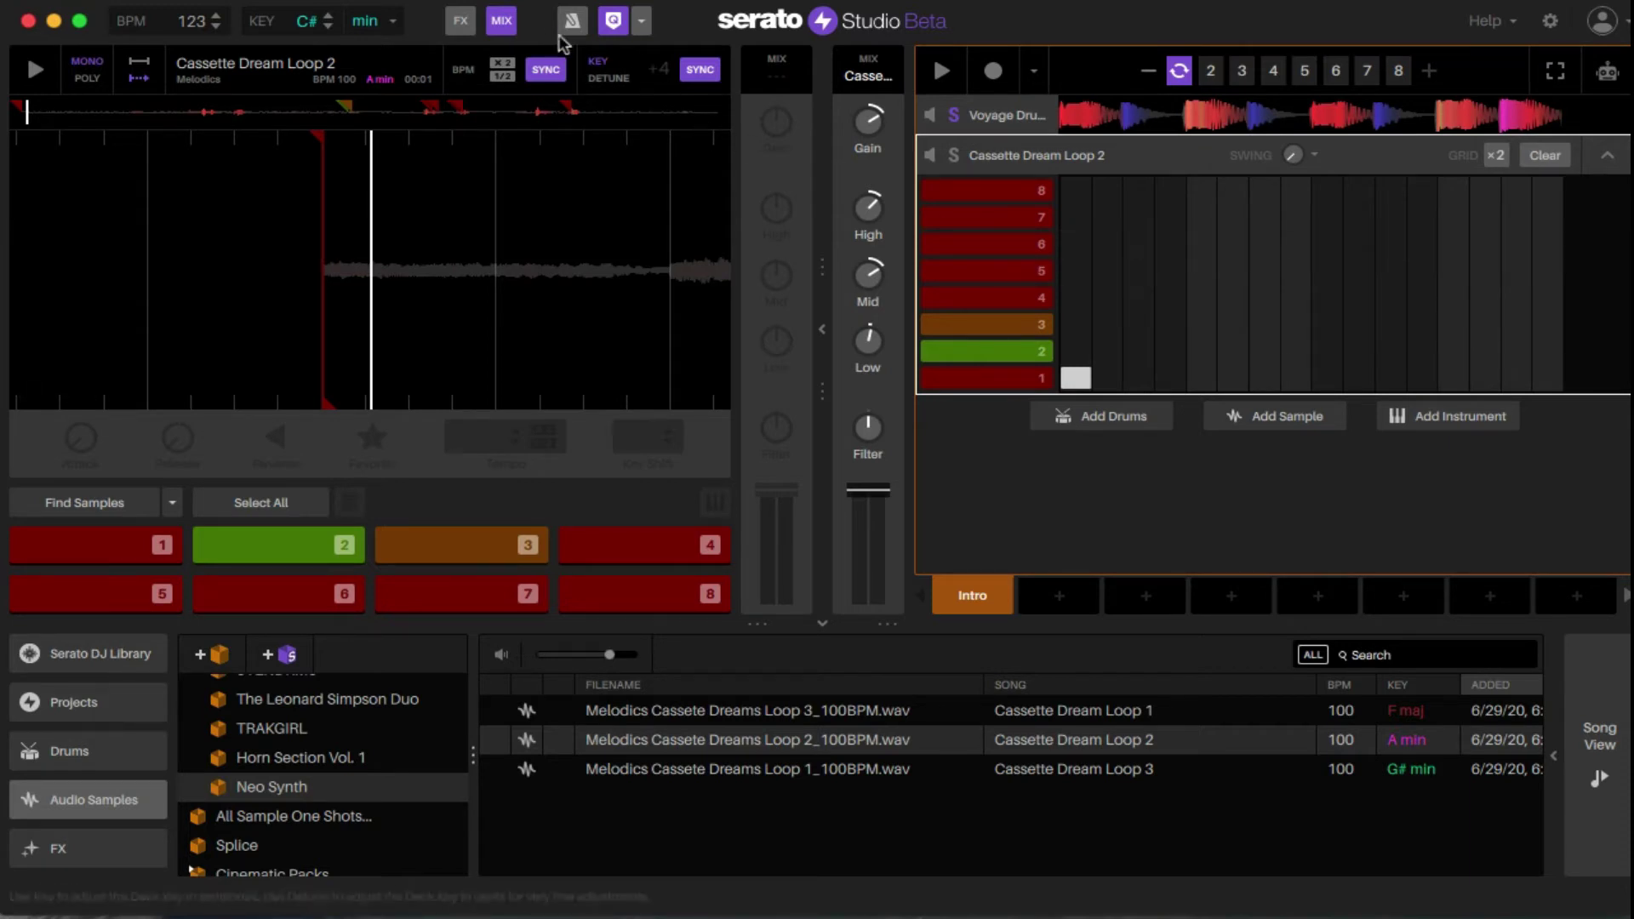
# - Show the FX panel and browse the empty middle slot's effect list down to Sidechain
pyautogui.click(462, 22)
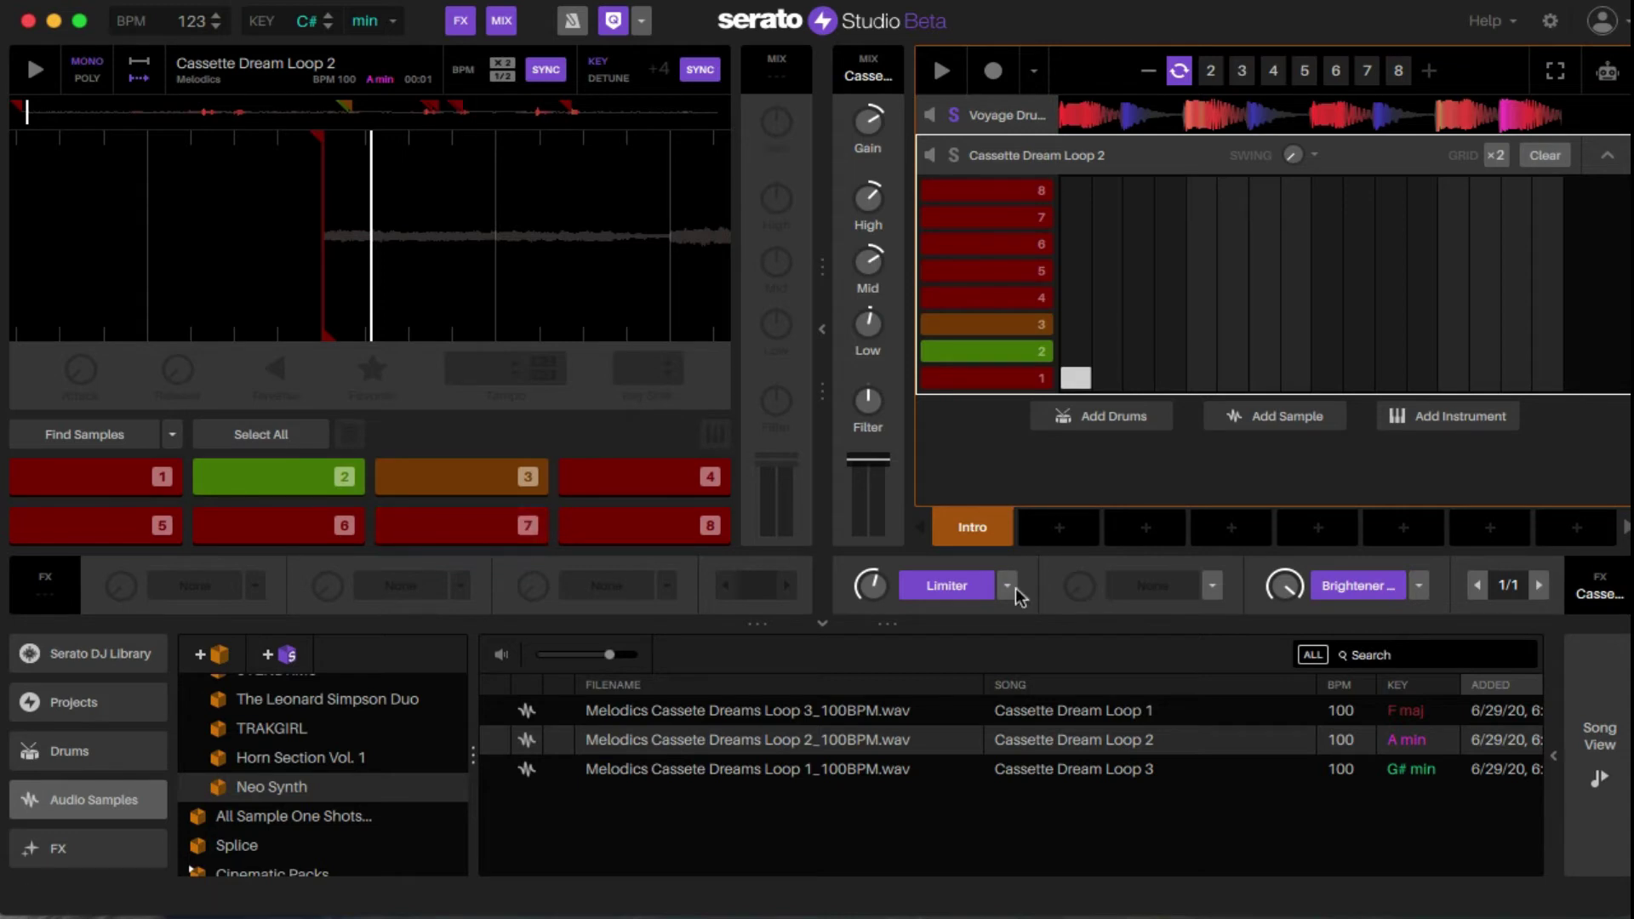
pyautogui.click(1213, 587)
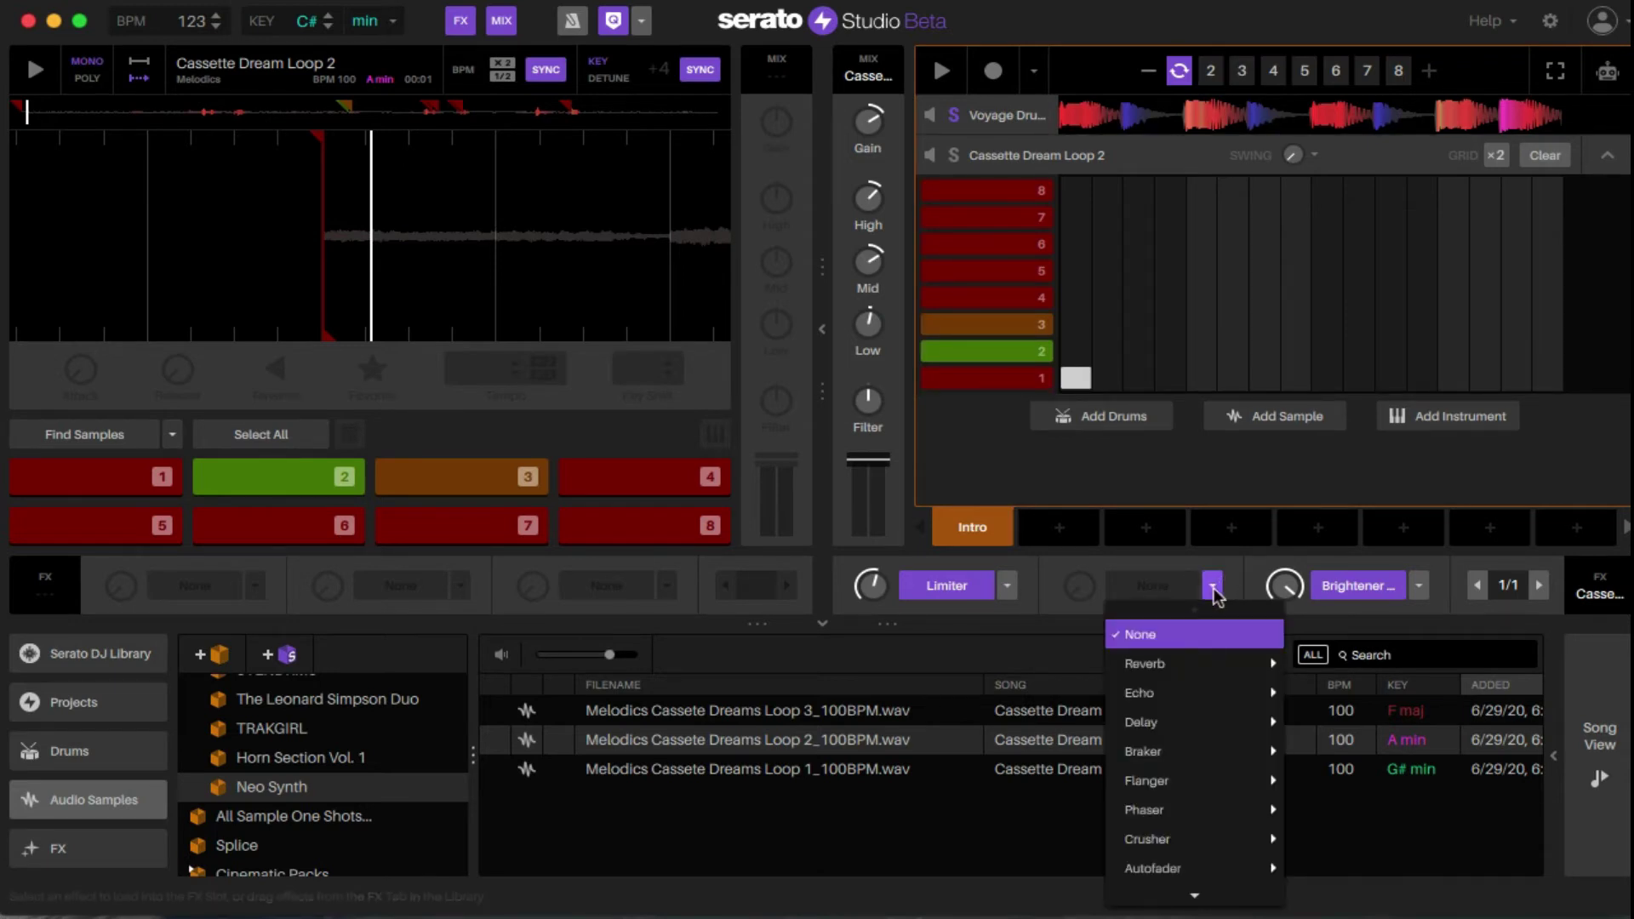
pyautogui.click(1214, 588)
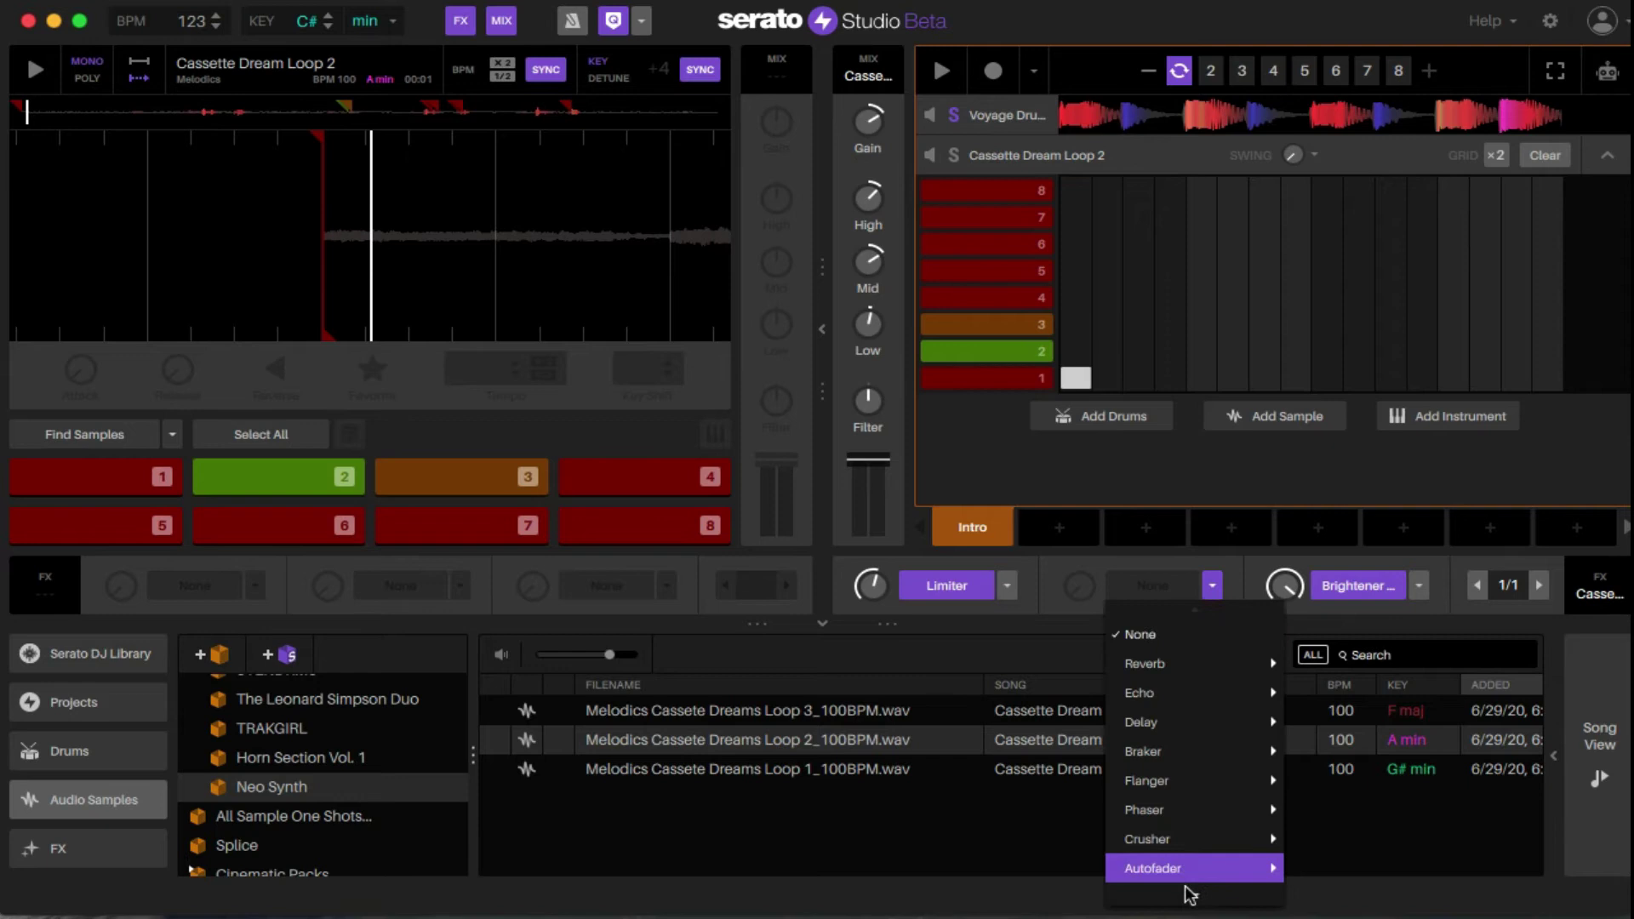
pyautogui.scroll(-3, 1186, 876)
pyautogui.moveTo(1199, 755)
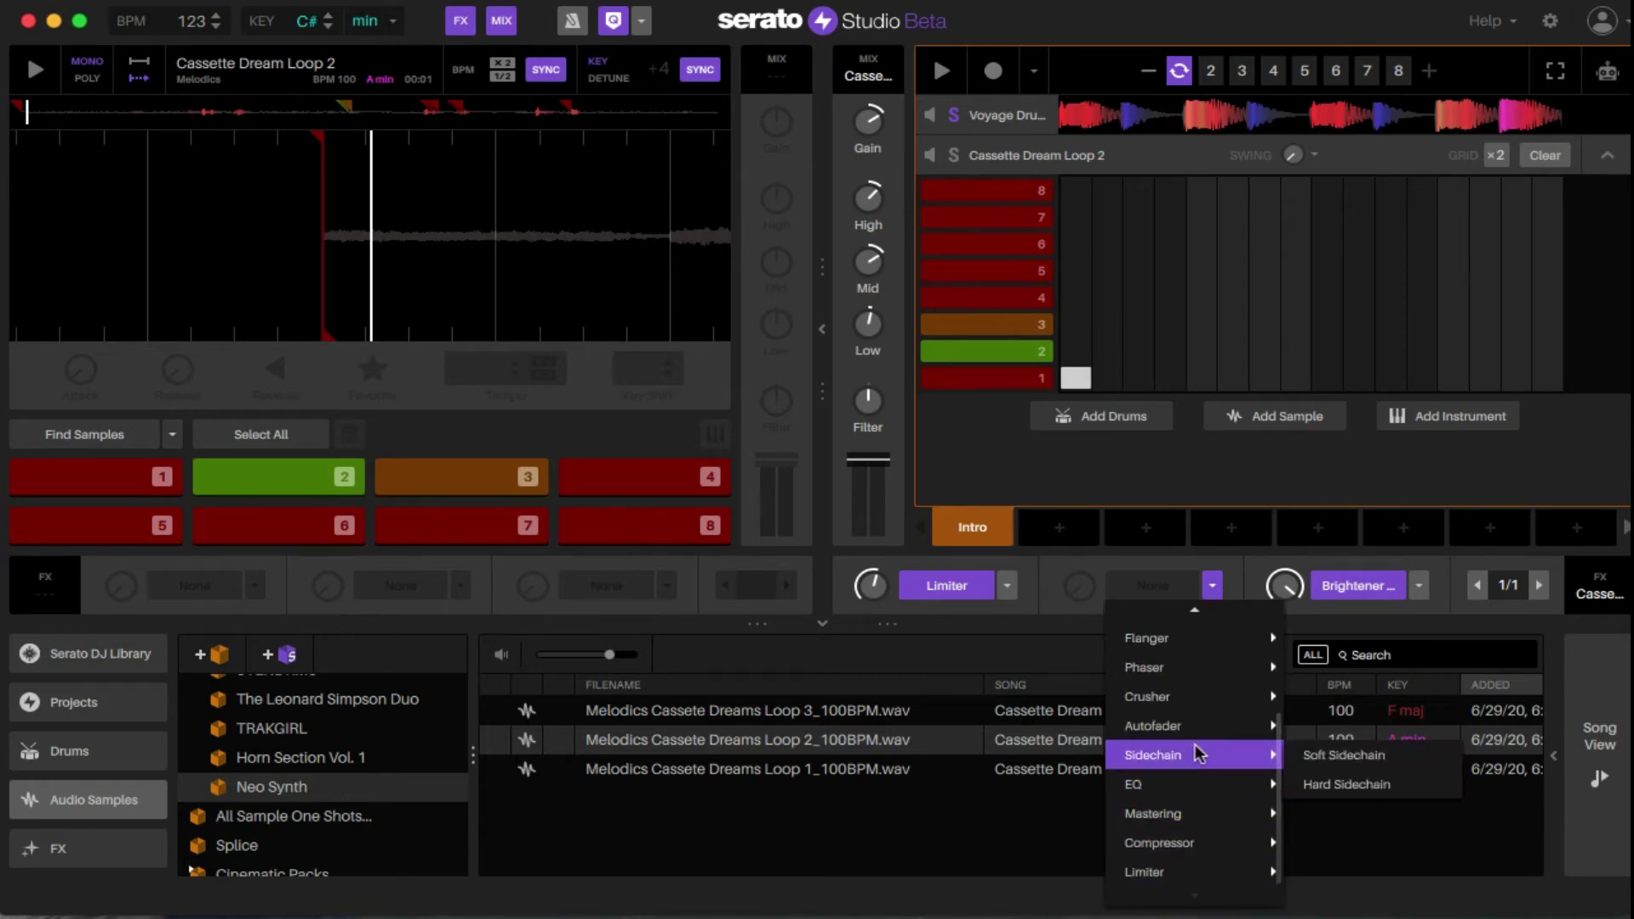
# - Insert Hard Sidechain, key it to the Voyage Drum Kit Short Kick, and lower its level
pyautogui.click(1350, 787)
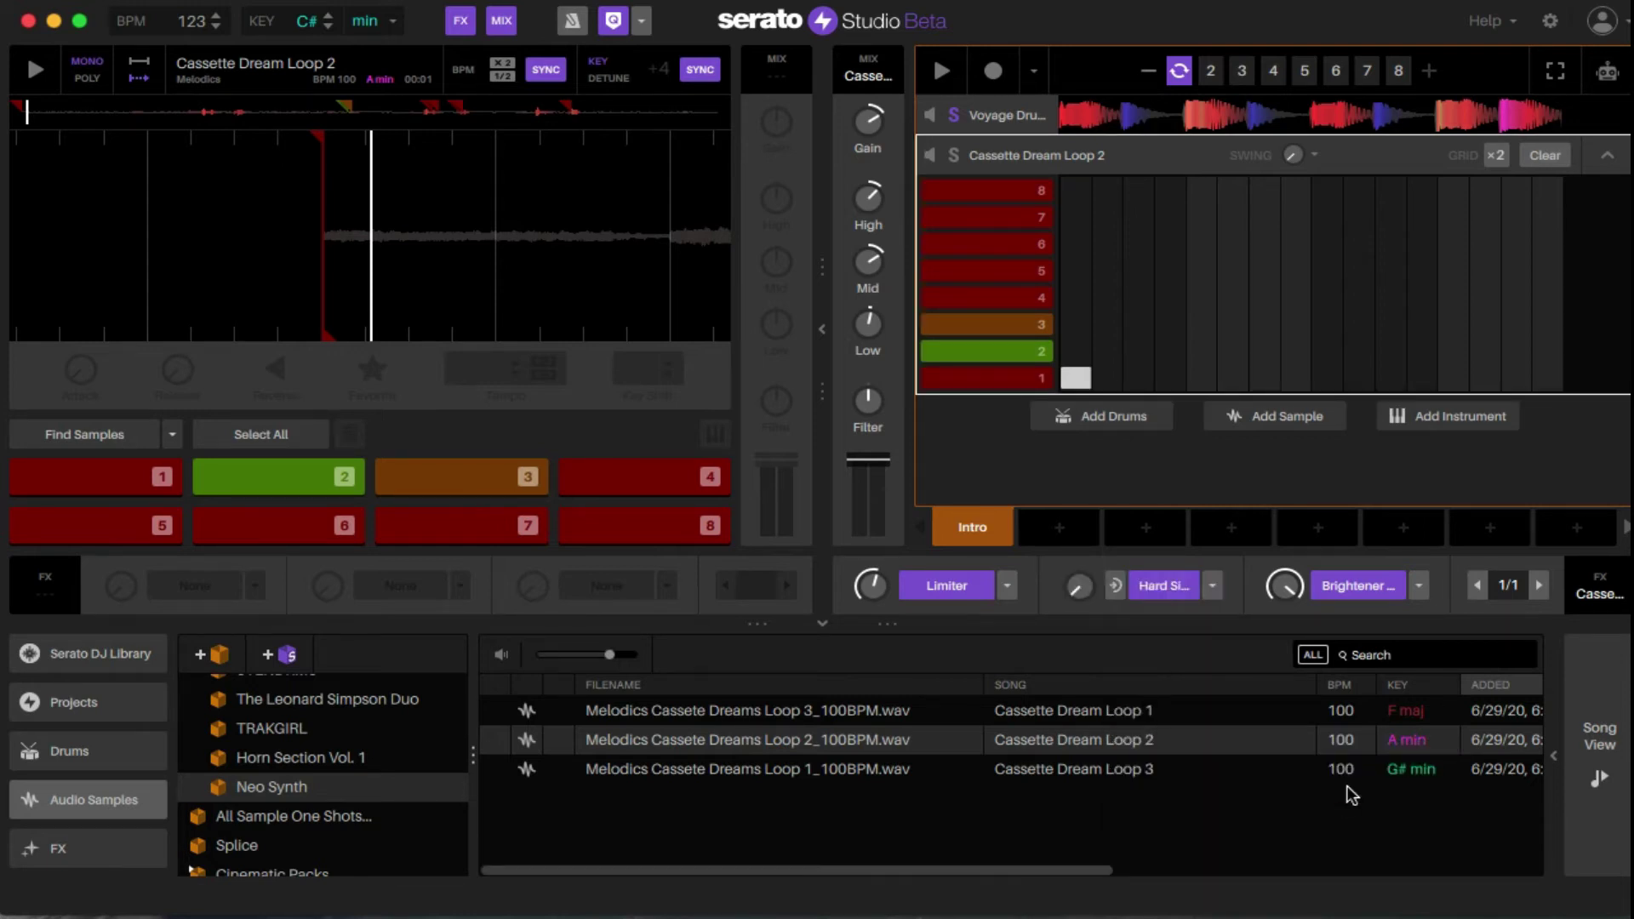
pyautogui.click(1120, 596)
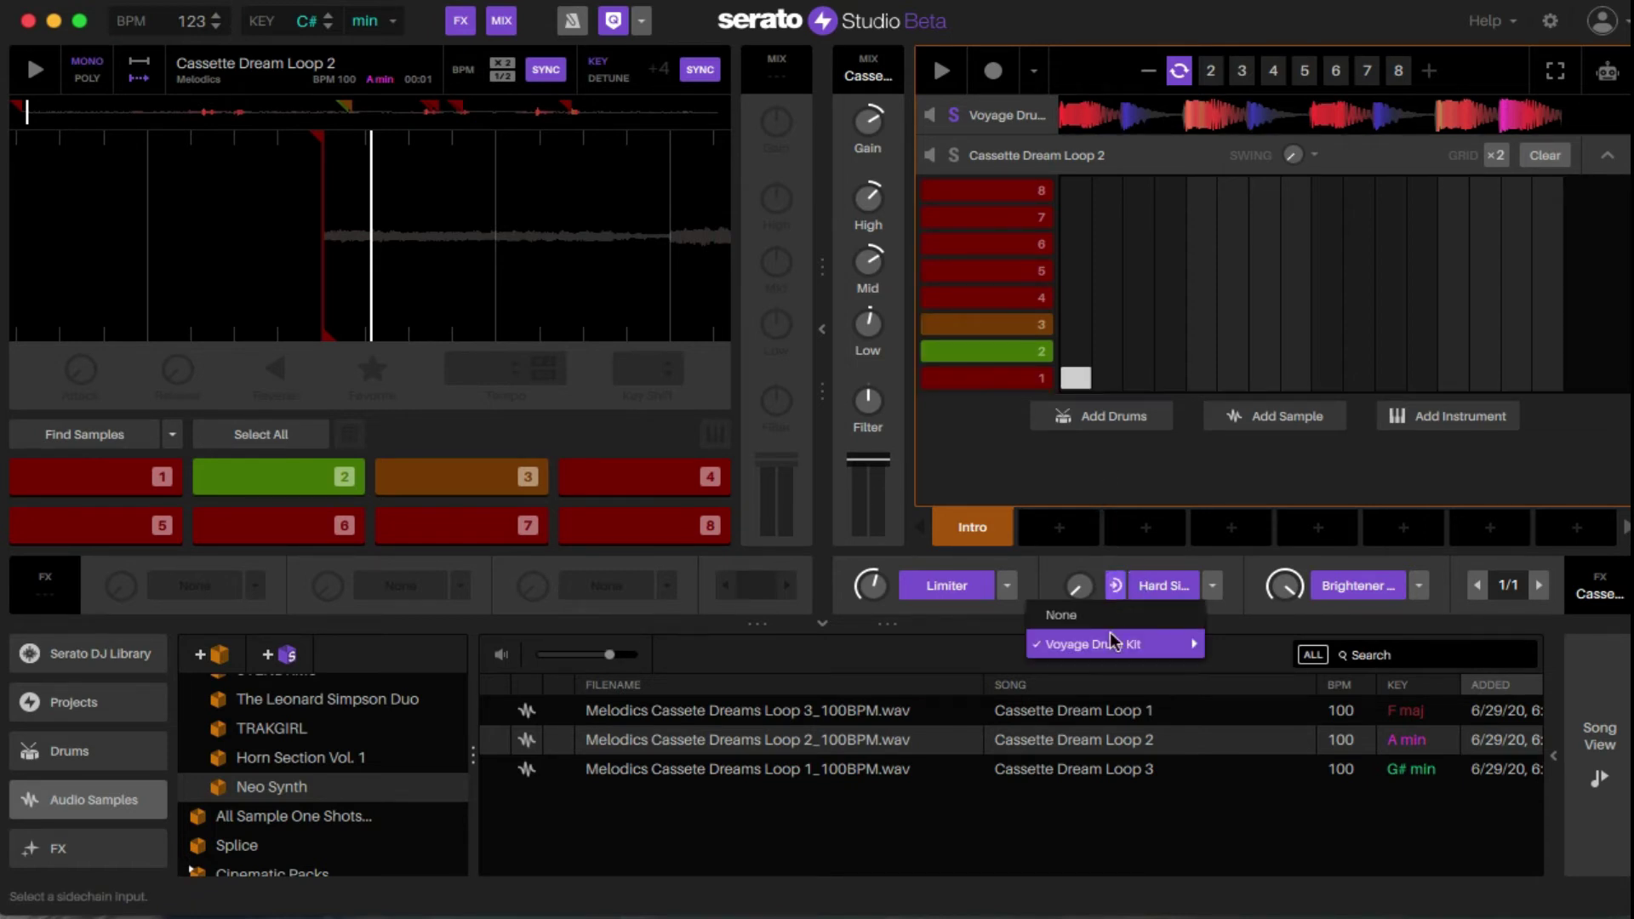
pyautogui.moveTo(1109, 644)
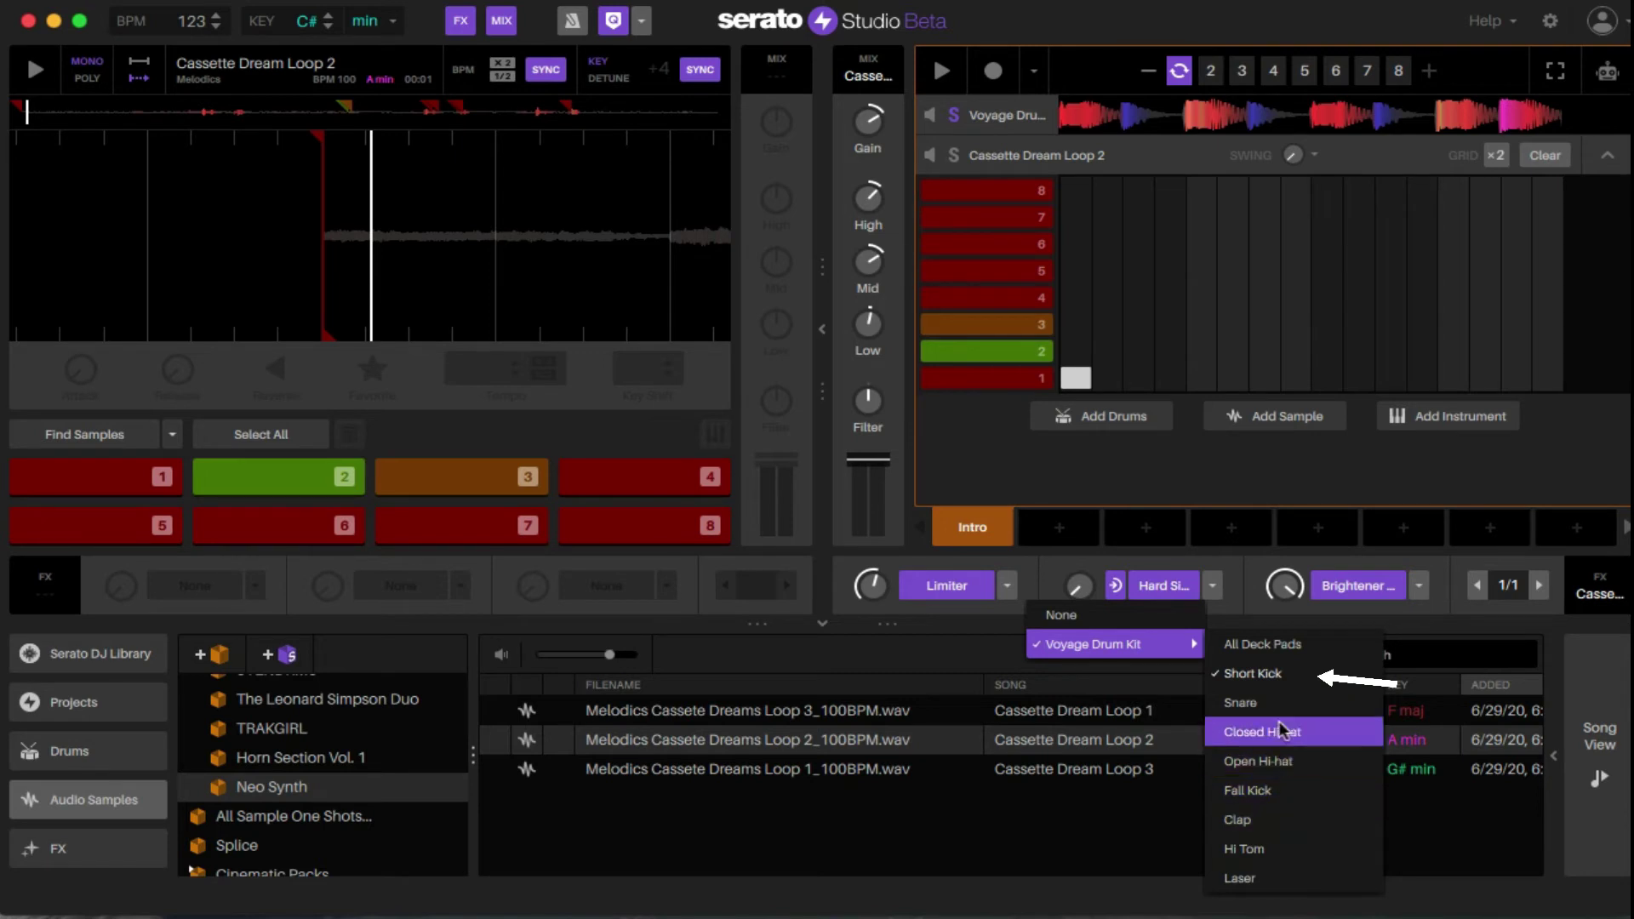
pyautogui.click(1279, 677)
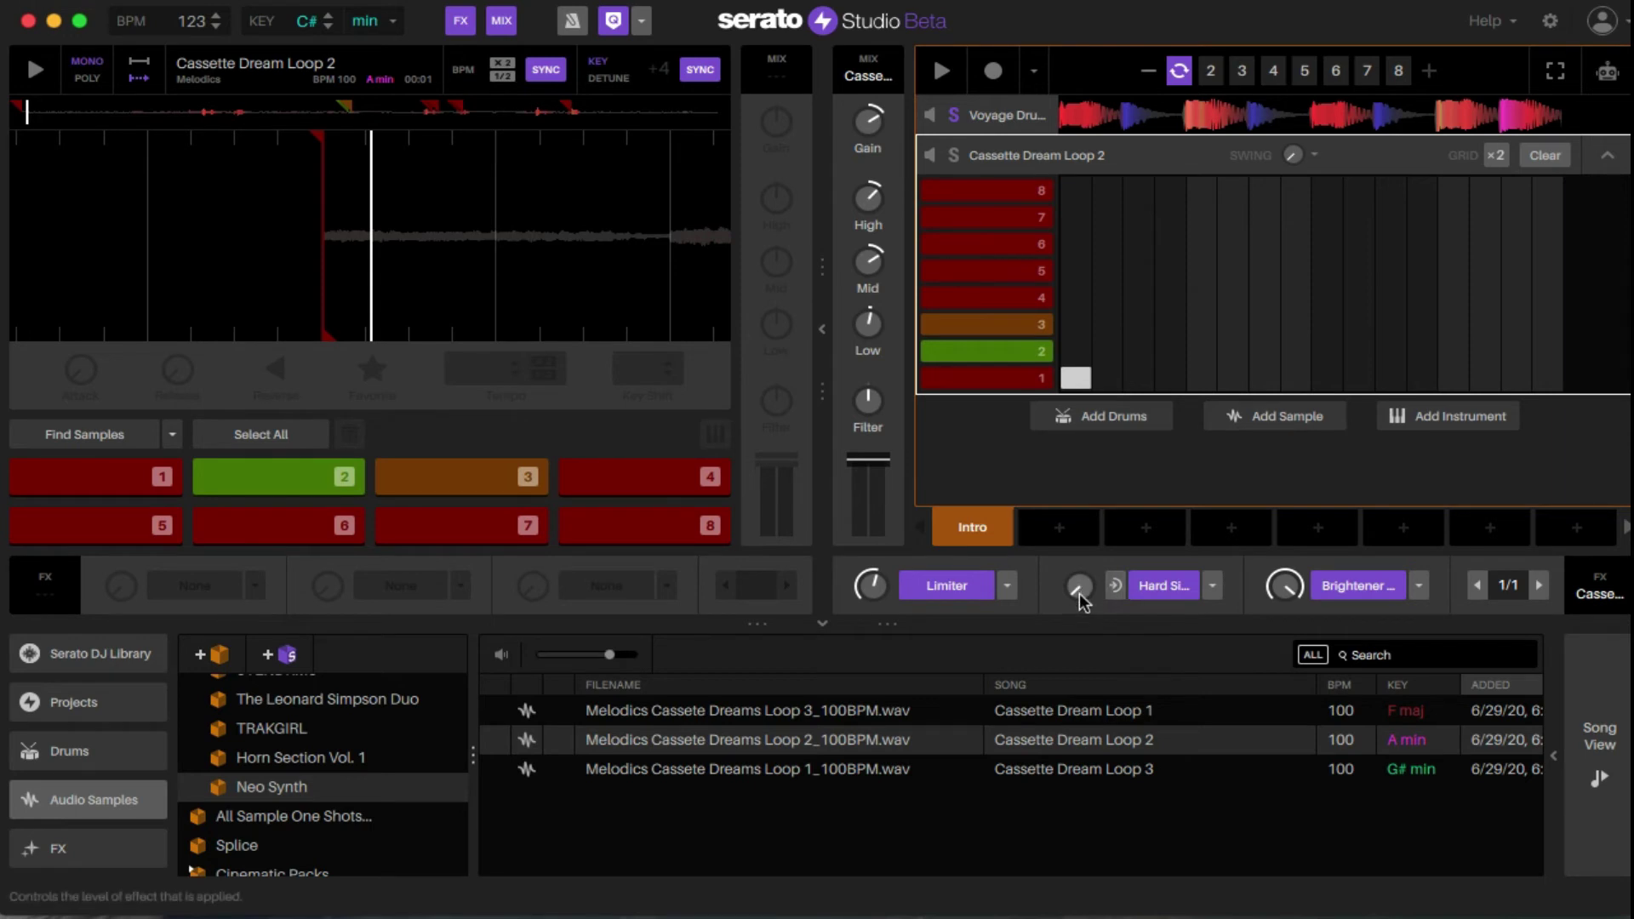
pyautogui.moveTo(1074, 586); pyautogui.dragTo(1101, 581)
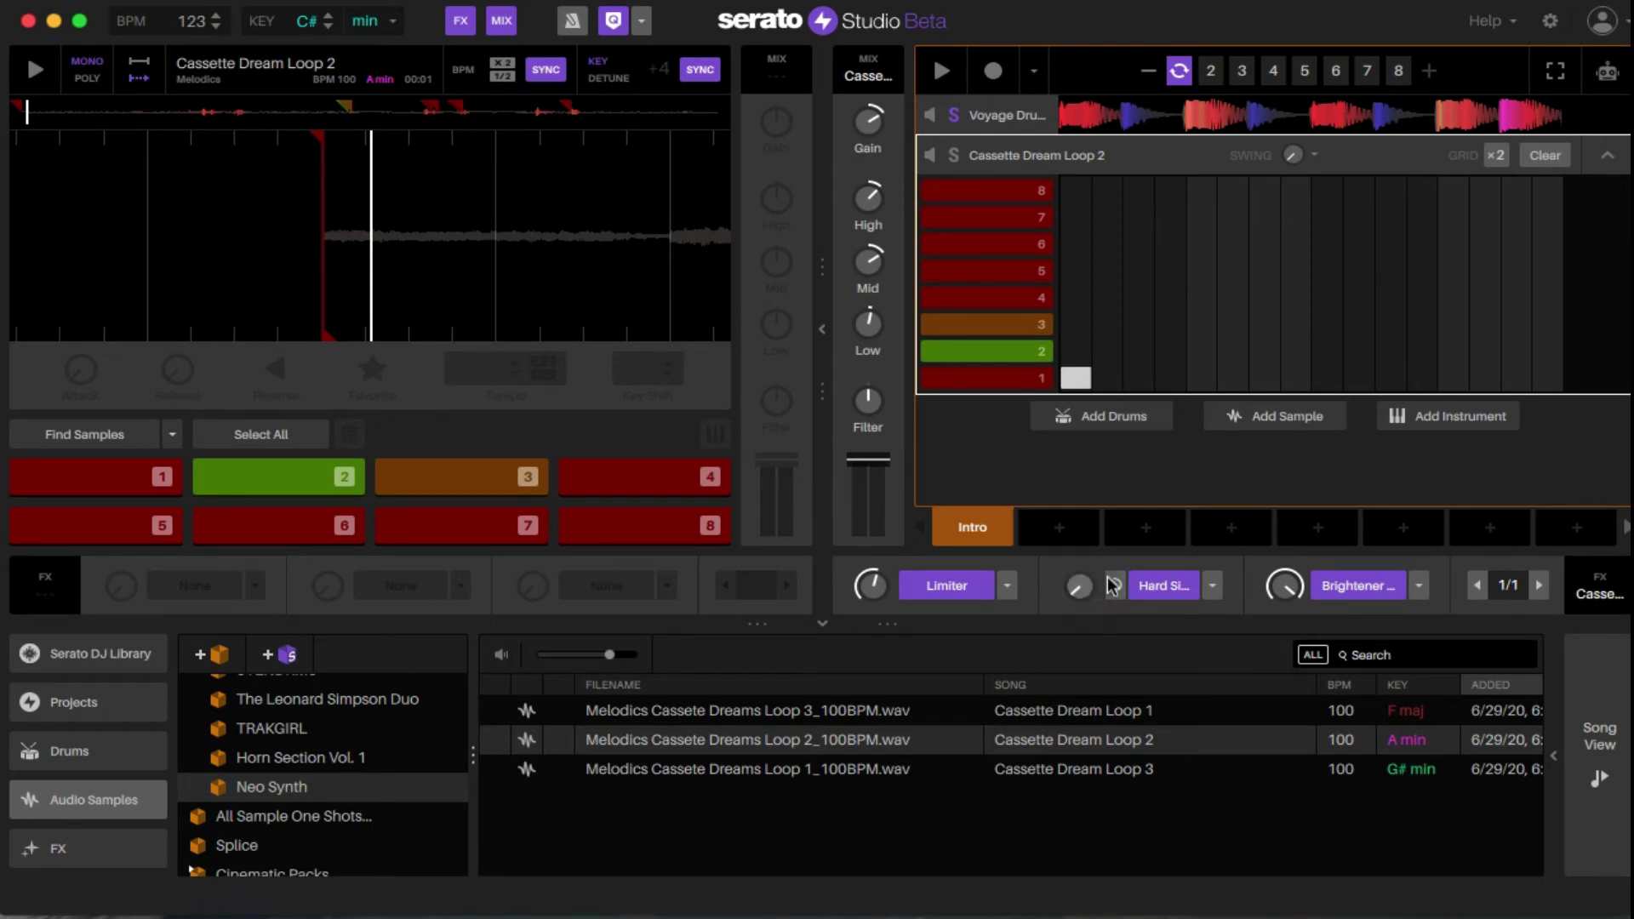
# - Play Cassette Dream Loop 2 soloed, pull its channel fader down and raise the Hard Sidechain level
pyautogui.click(1159, 131)
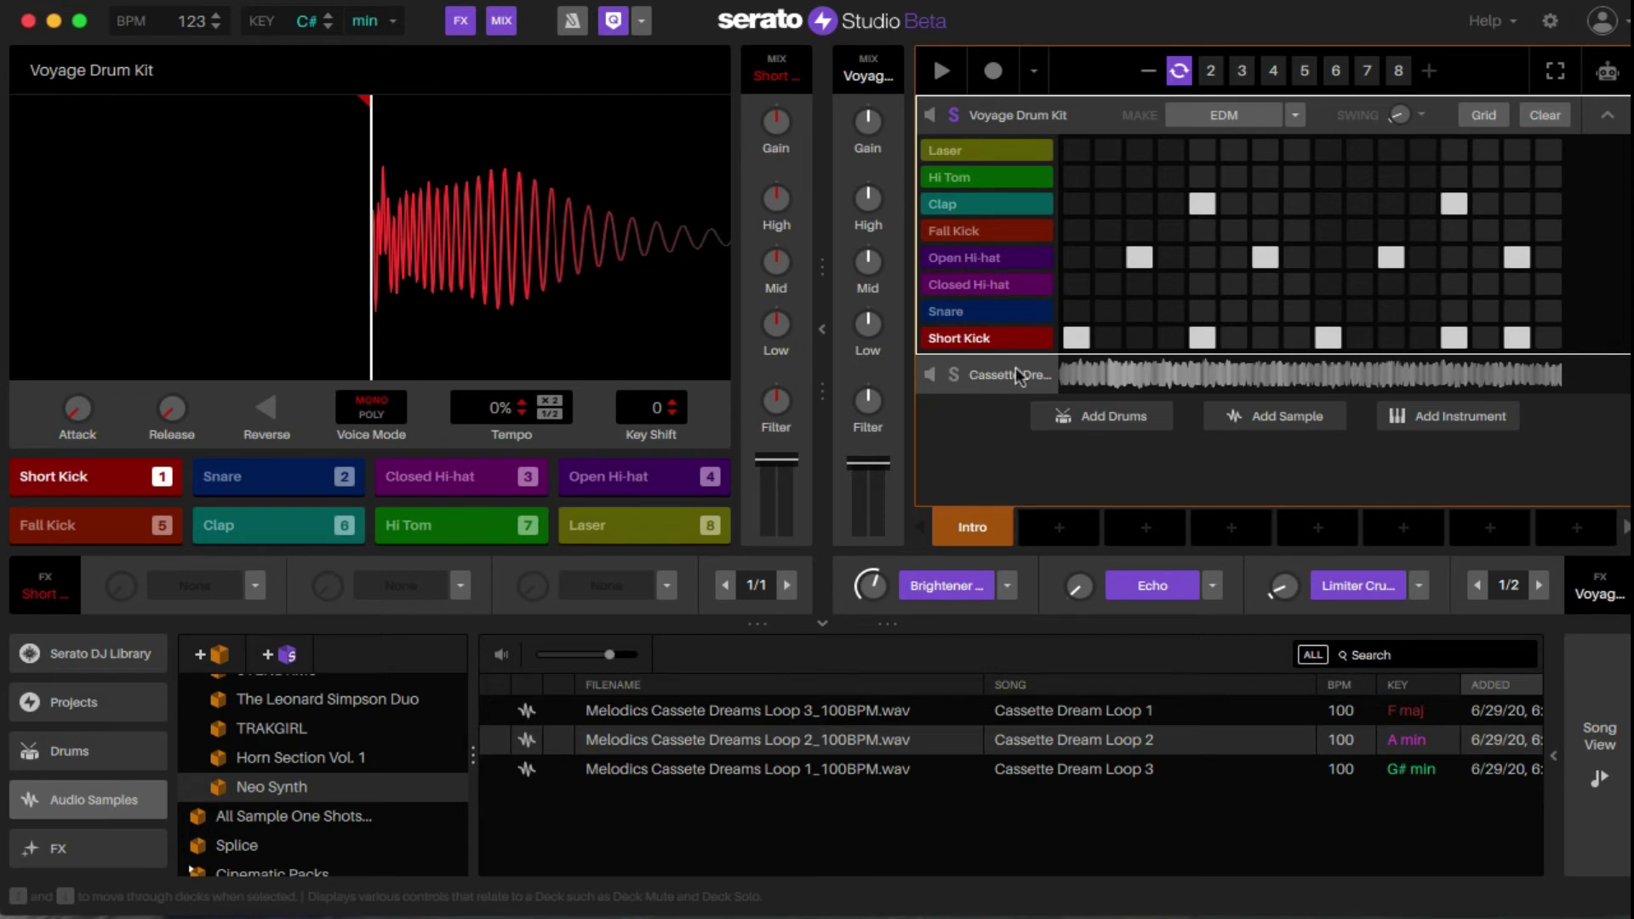
pyautogui.click(1077, 379)
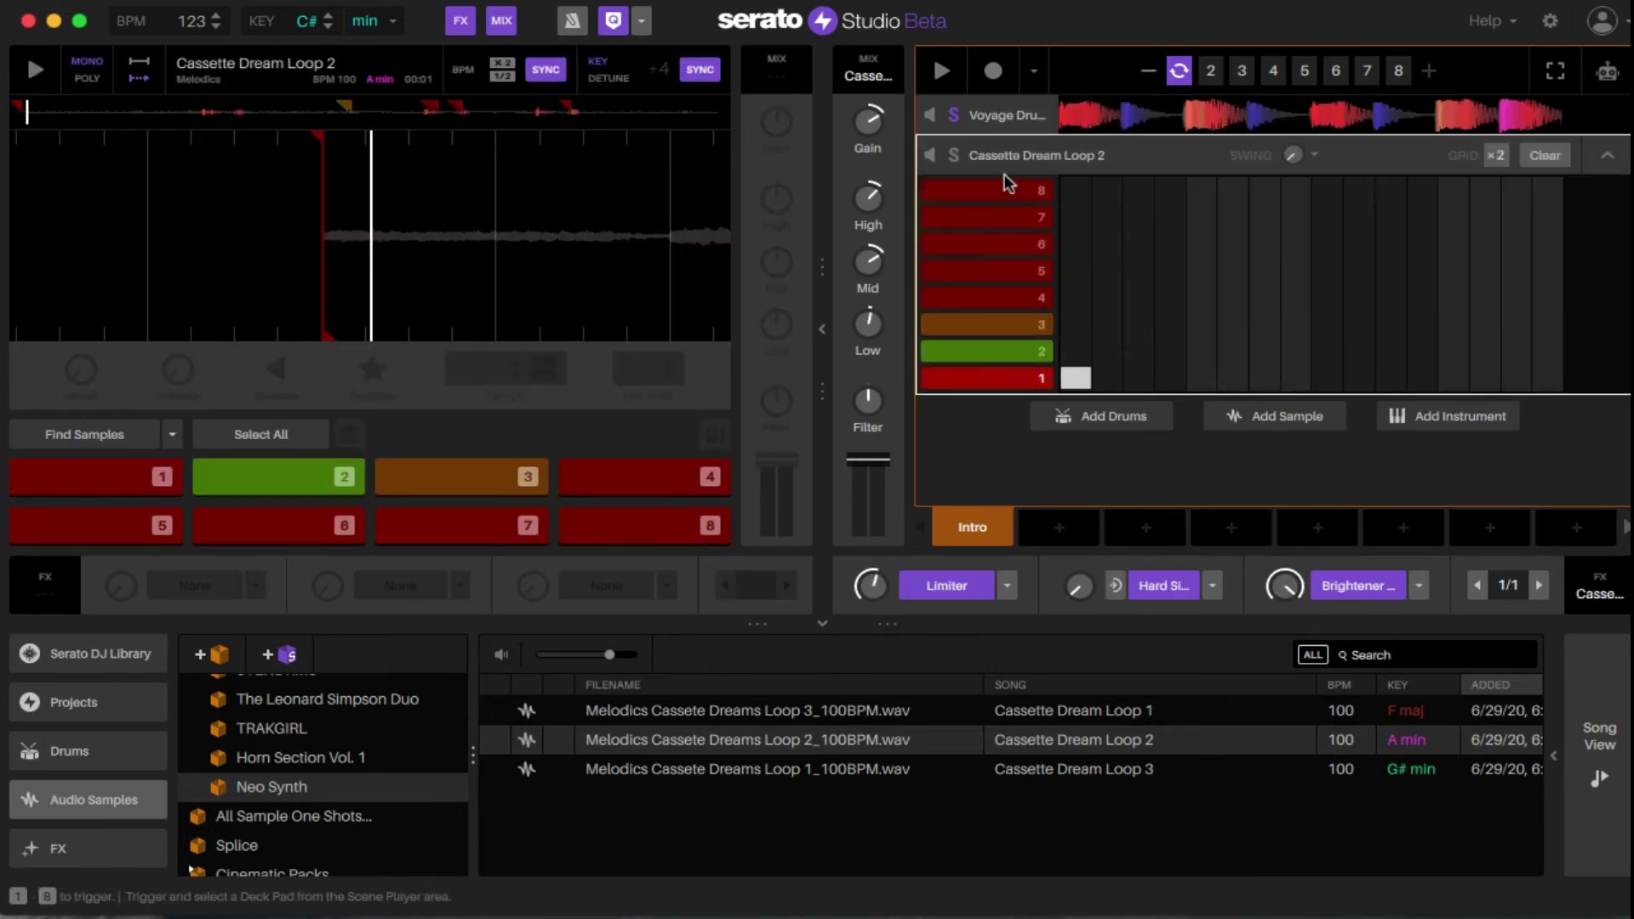
pyautogui.click(953, 155)
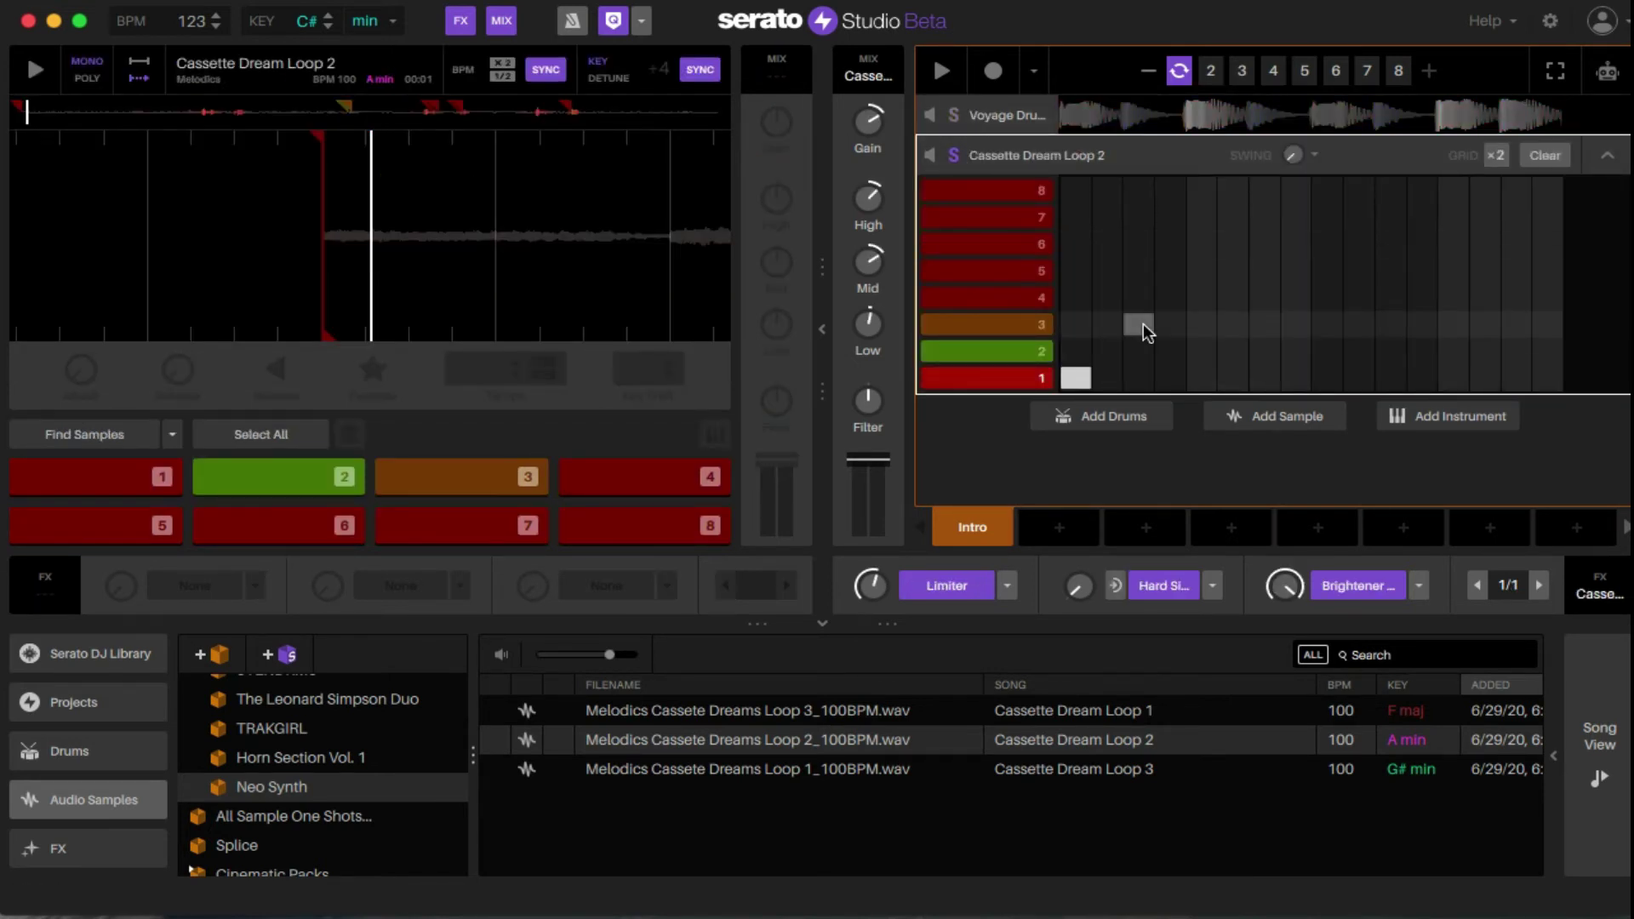
pyautogui.press('space')
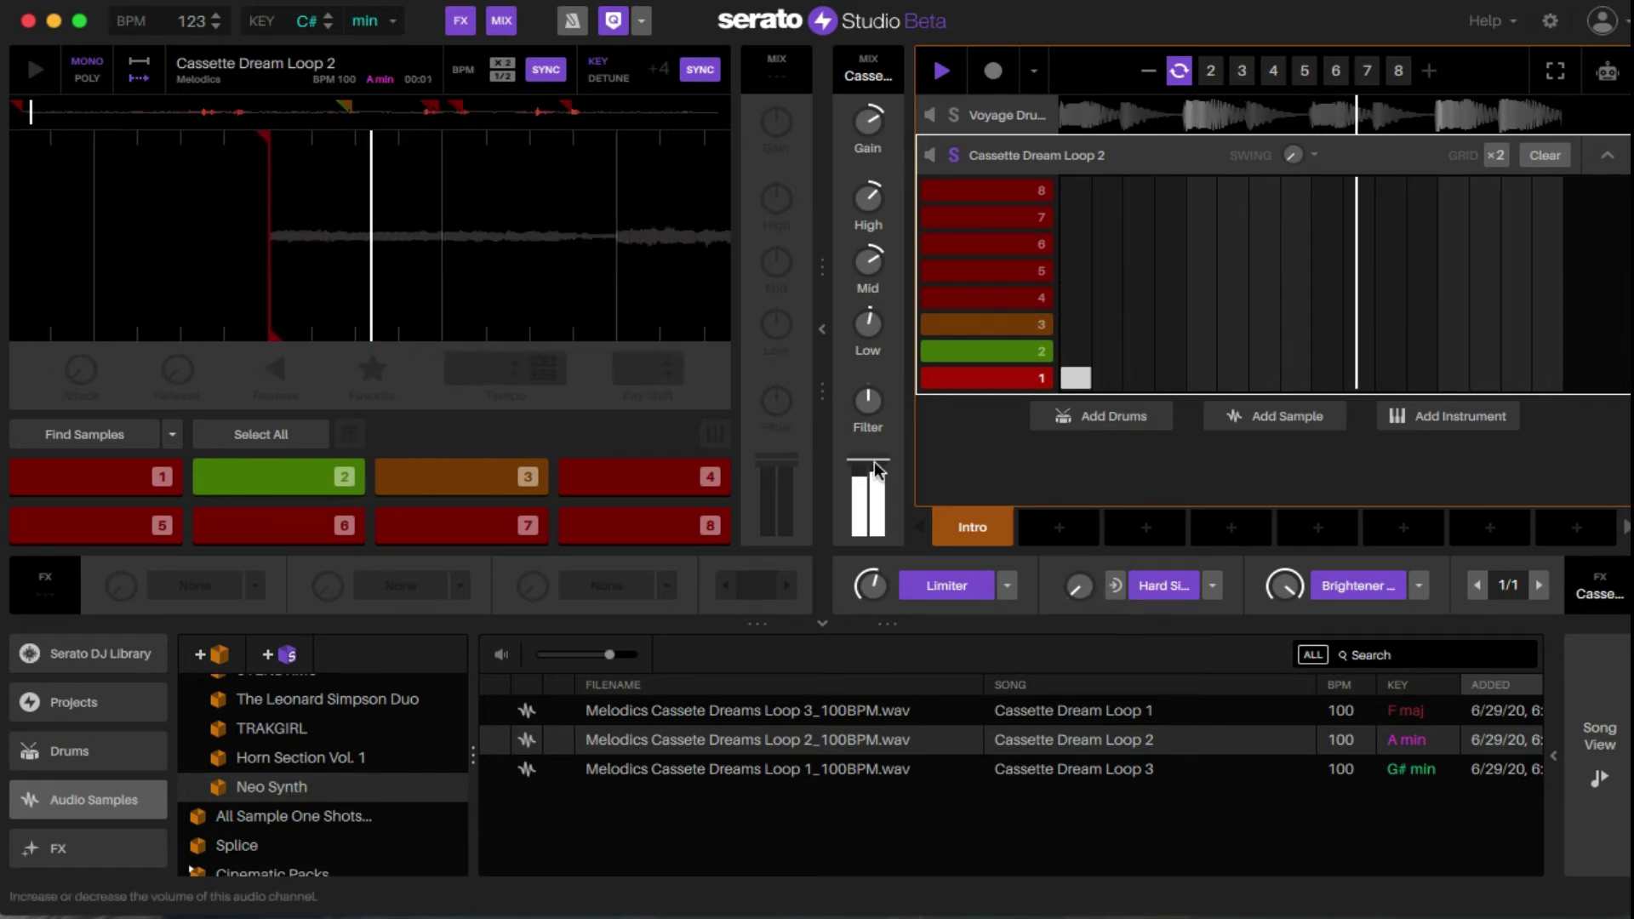
pyautogui.moveTo(877, 470); pyautogui.dragTo(876, 497)
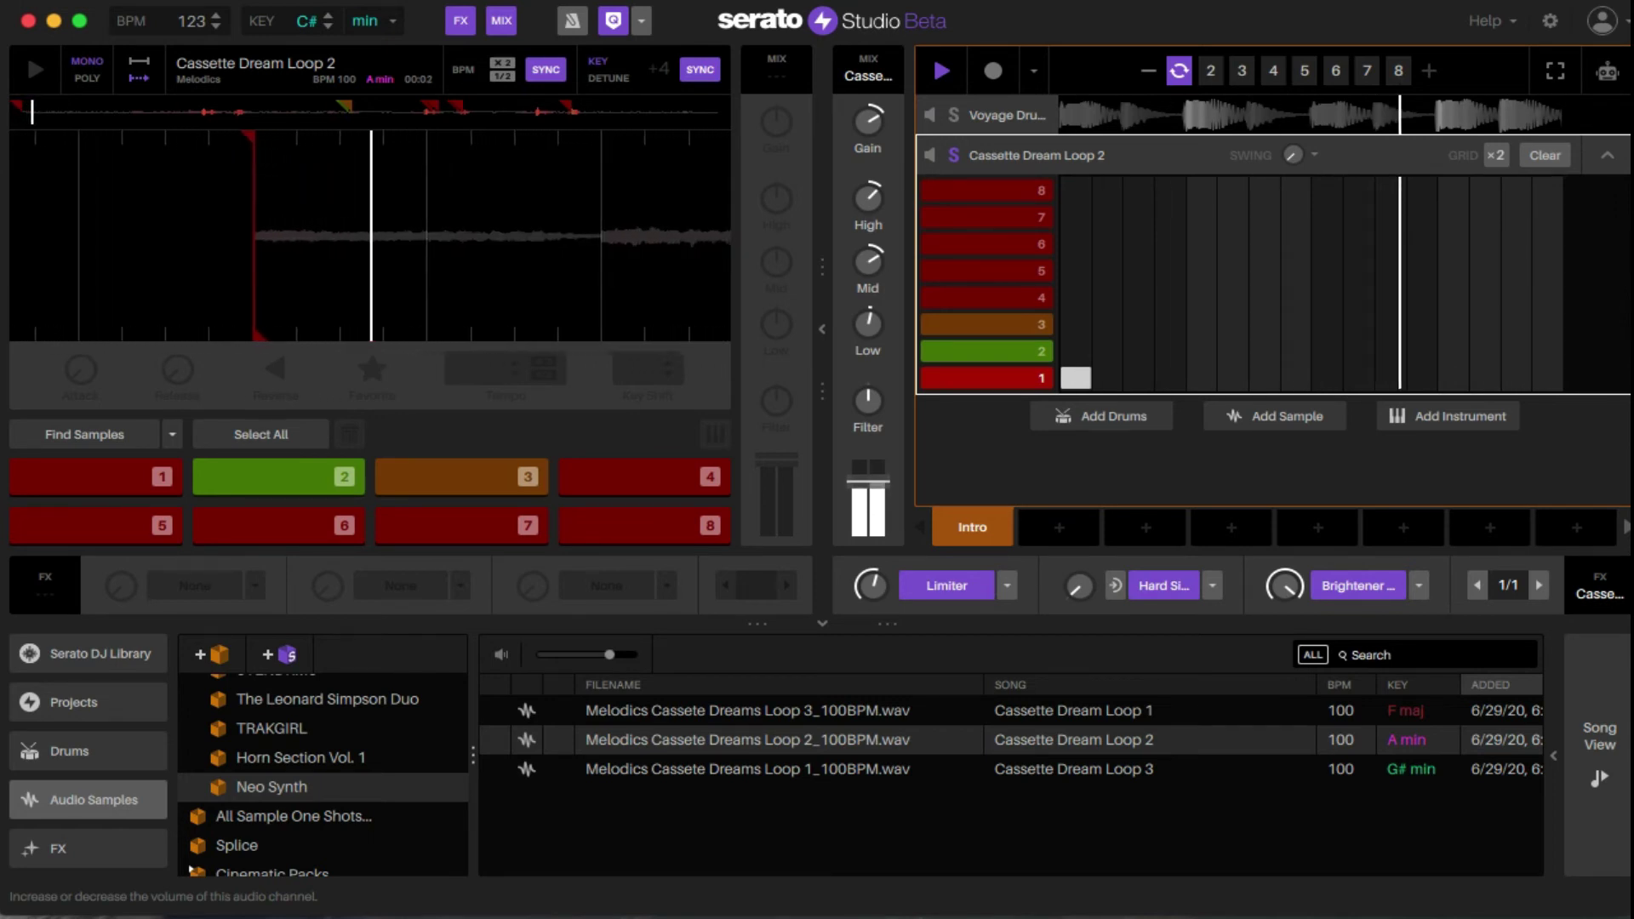
pyautogui.moveTo(1081, 587); pyautogui.dragTo(1085, 545)
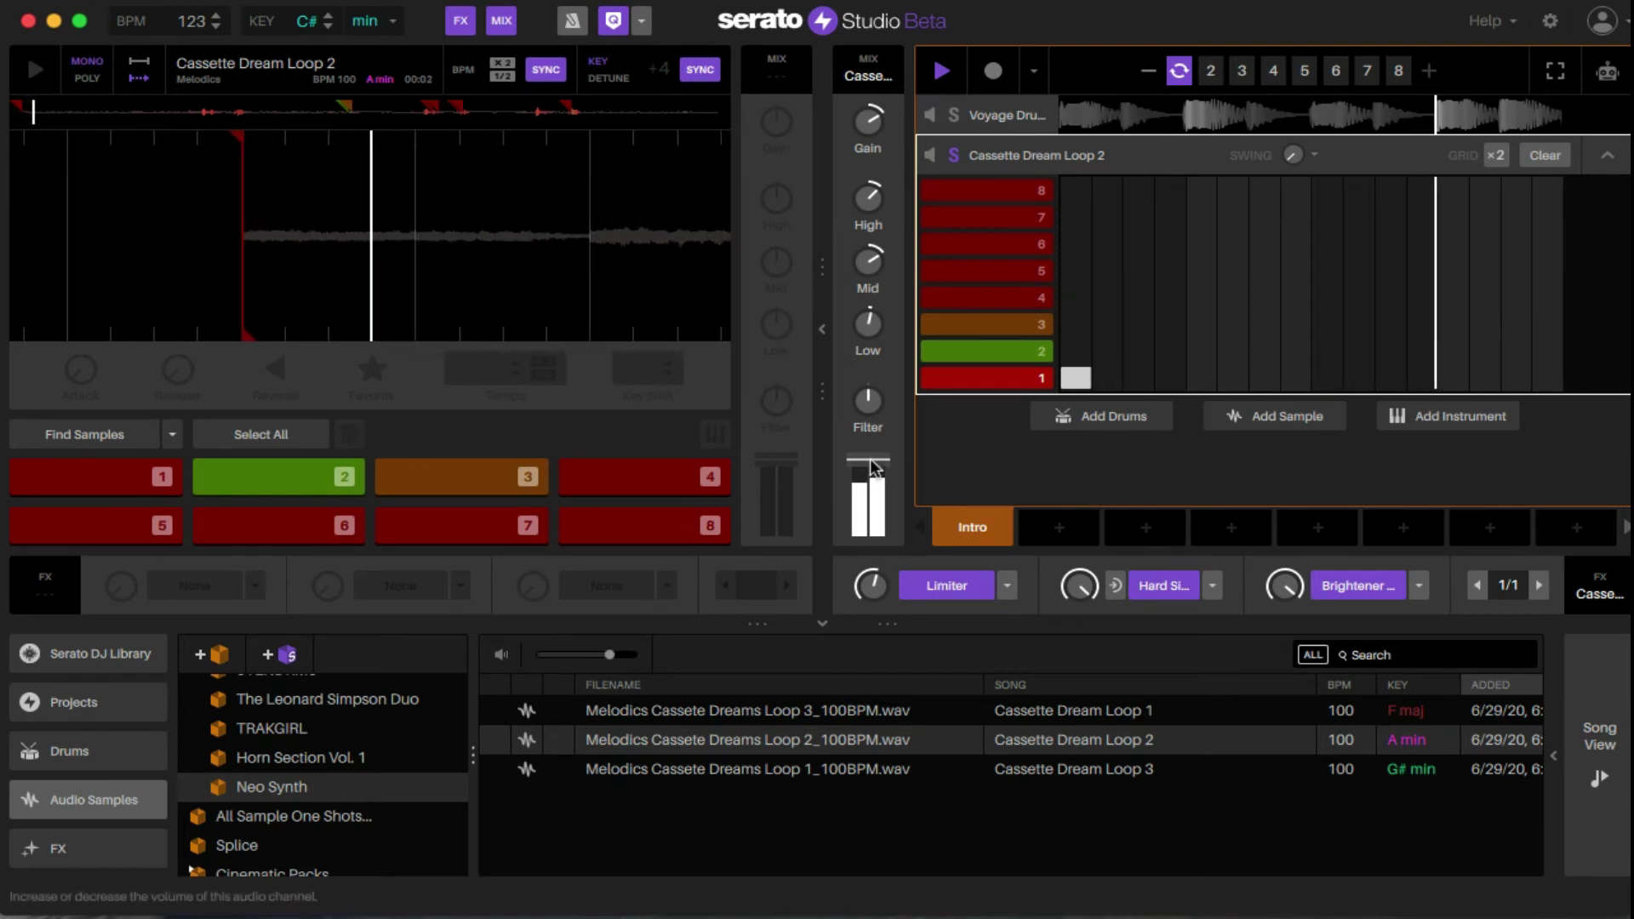
# - Toggle solo on the Voyage Short Kick to compare, then stop playback and return to the Cassette deck
pyautogui.click(1117, 122)
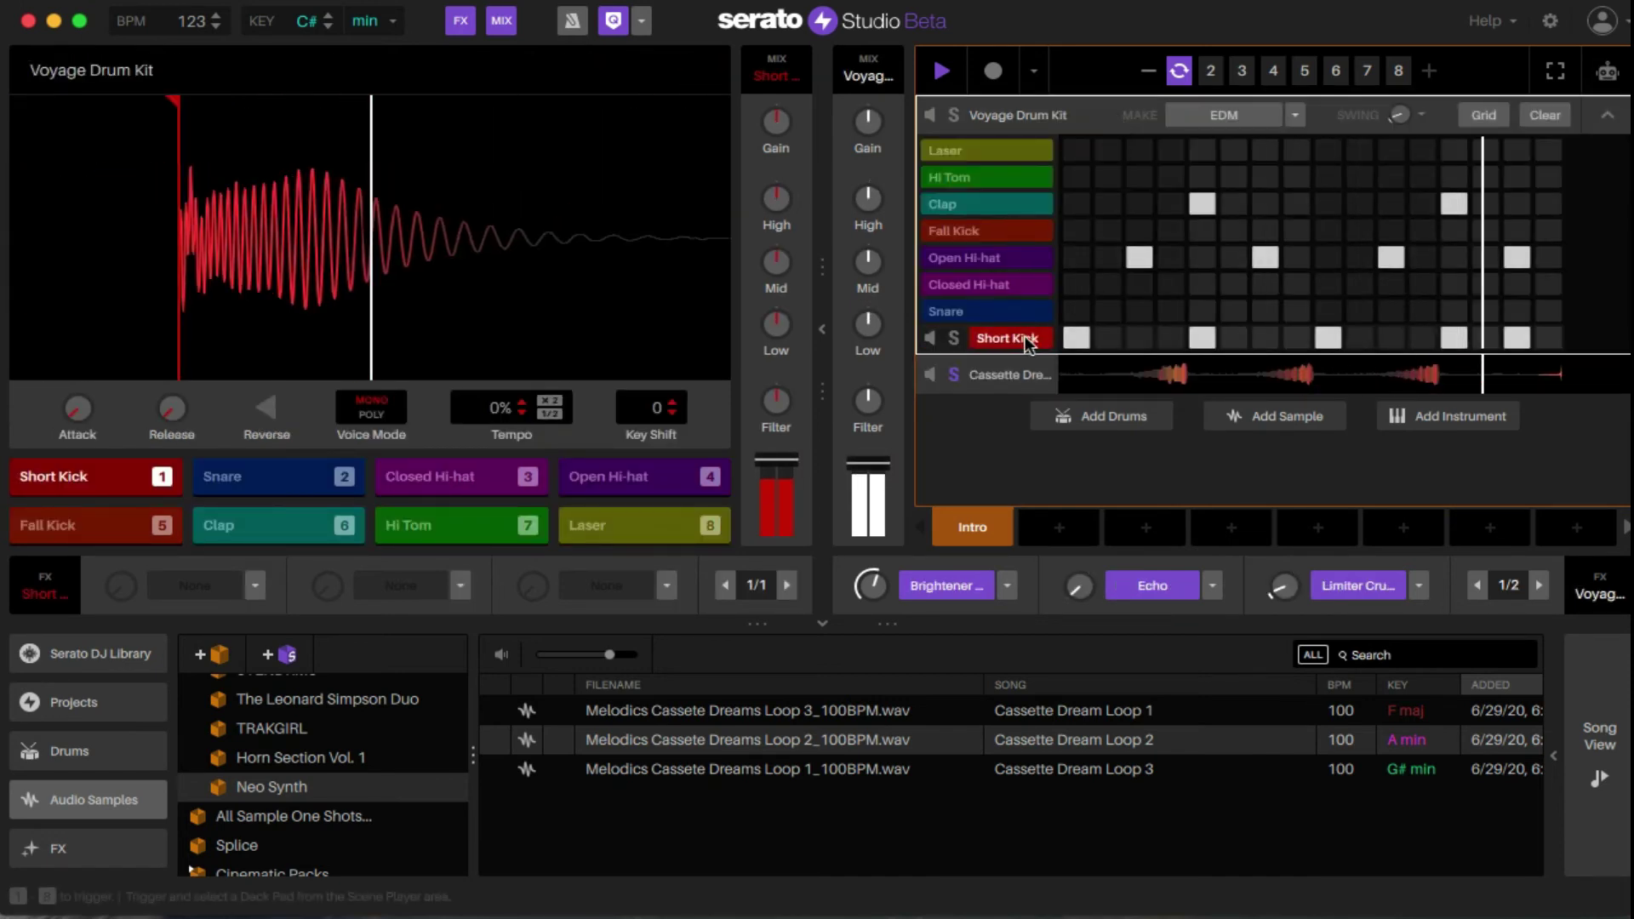
pyautogui.click(956, 338)
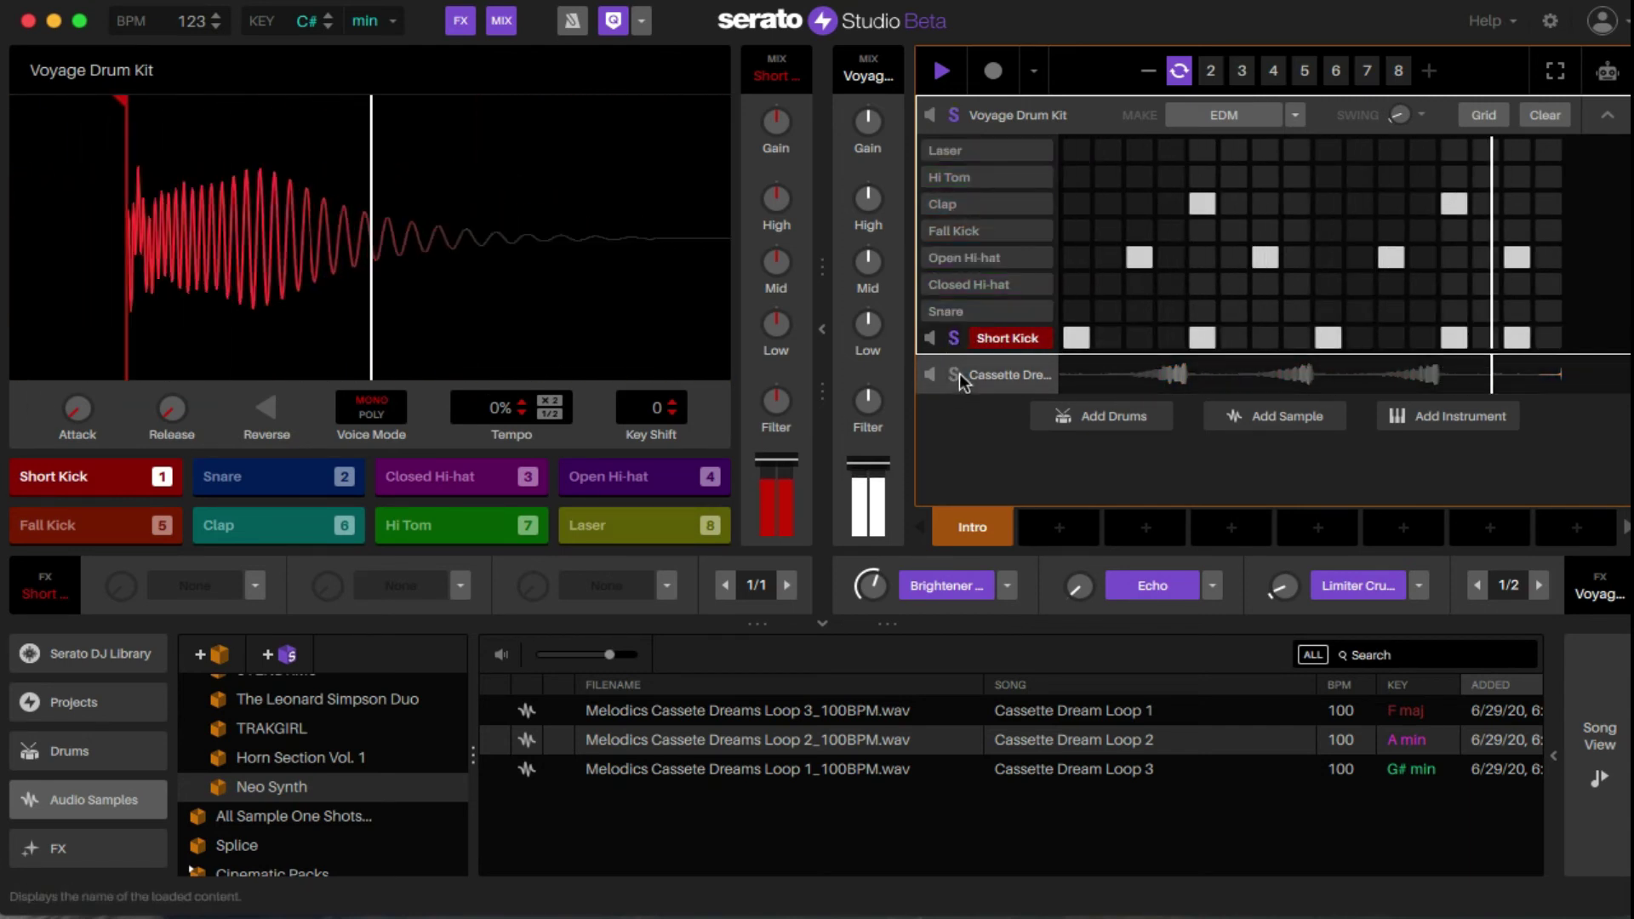
pyautogui.click(955, 375)
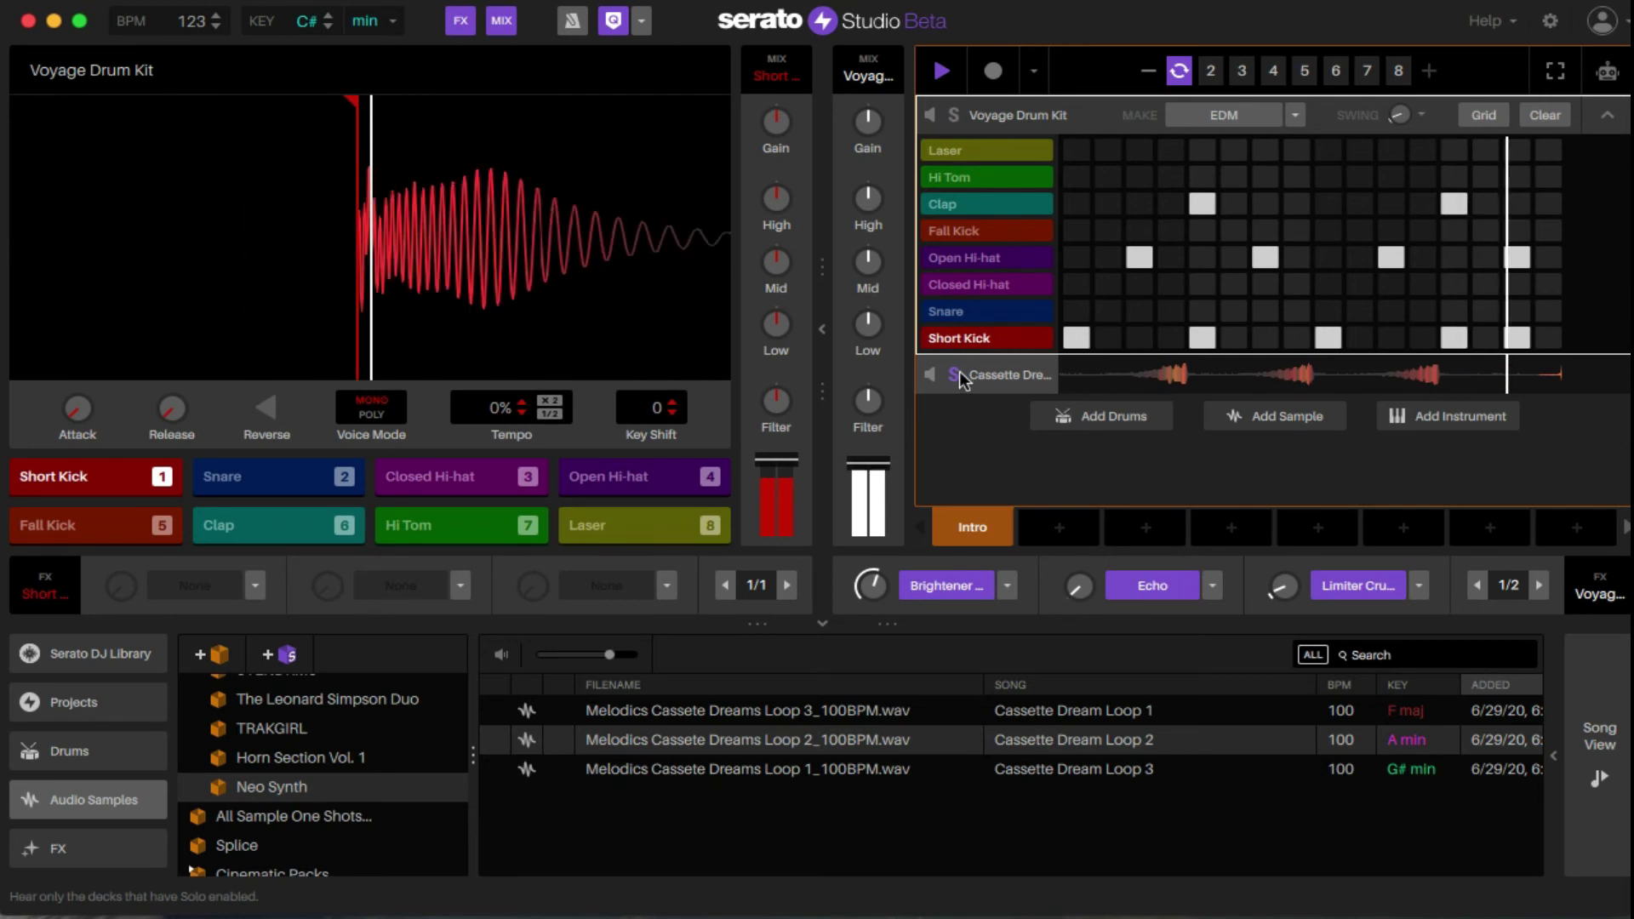
pyautogui.click(955, 339)
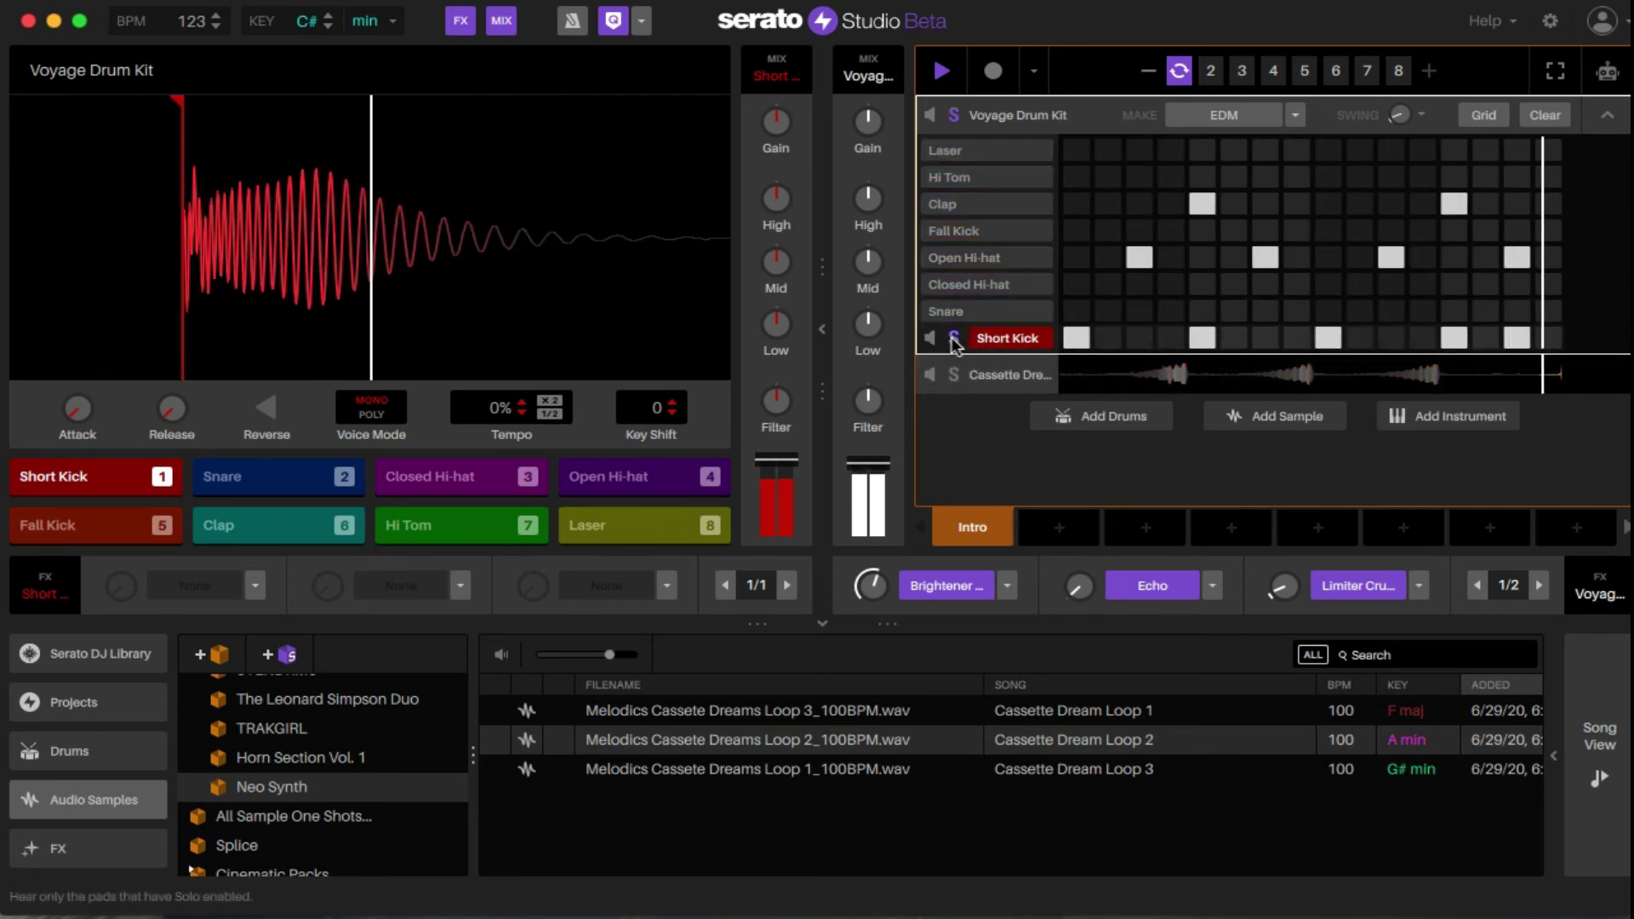
pyautogui.click(955, 340)
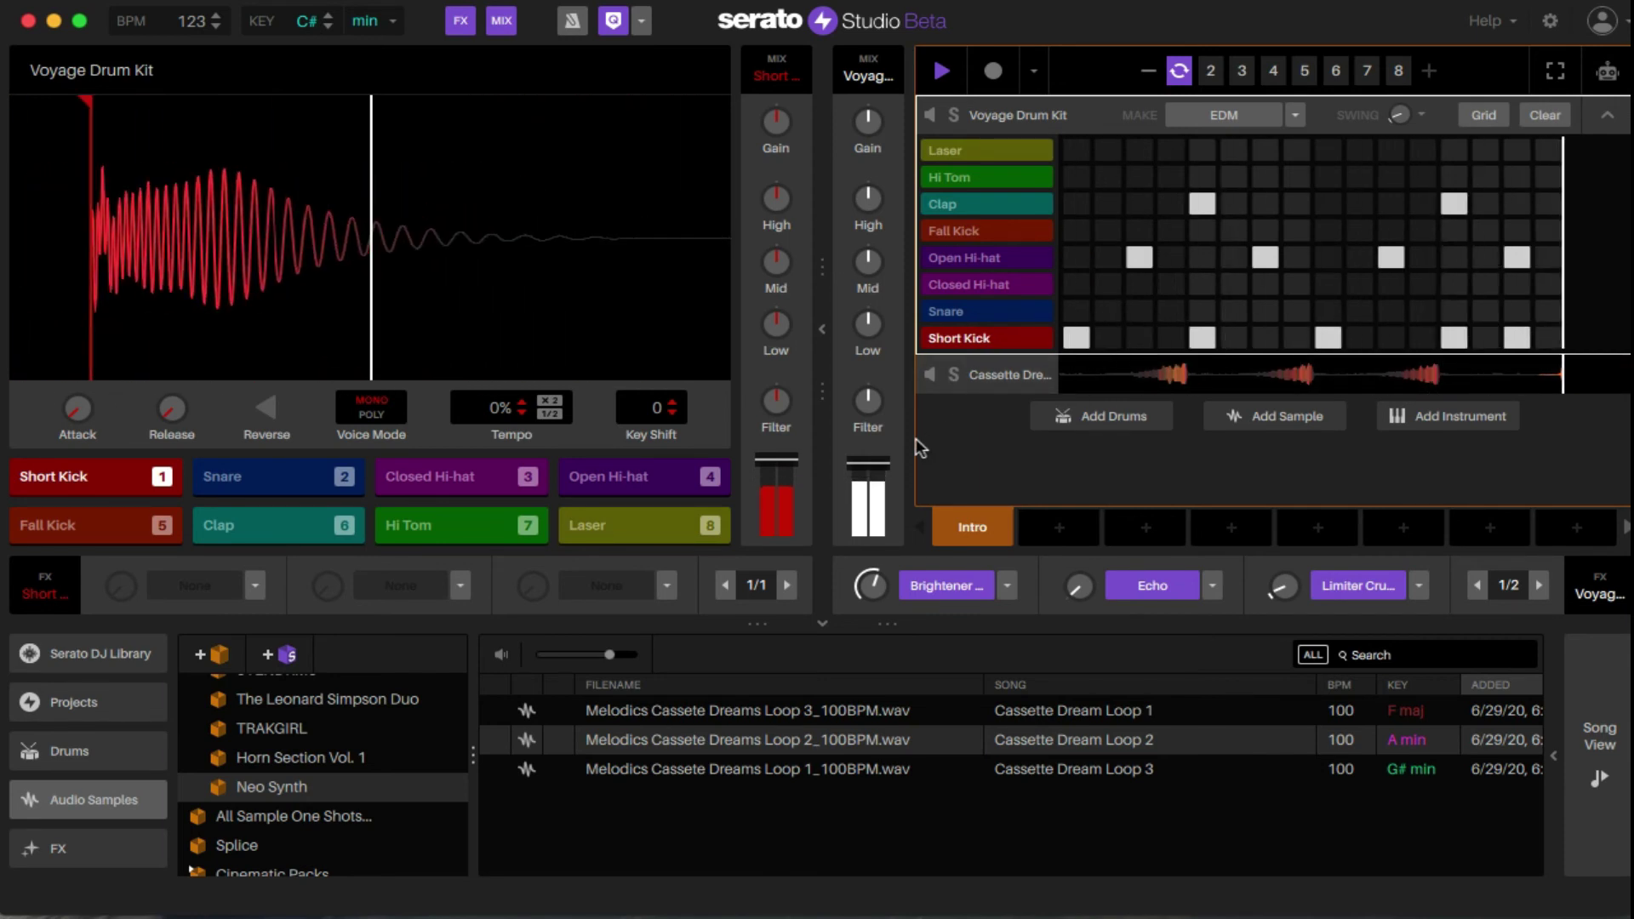
pyautogui.click(1122, 371)
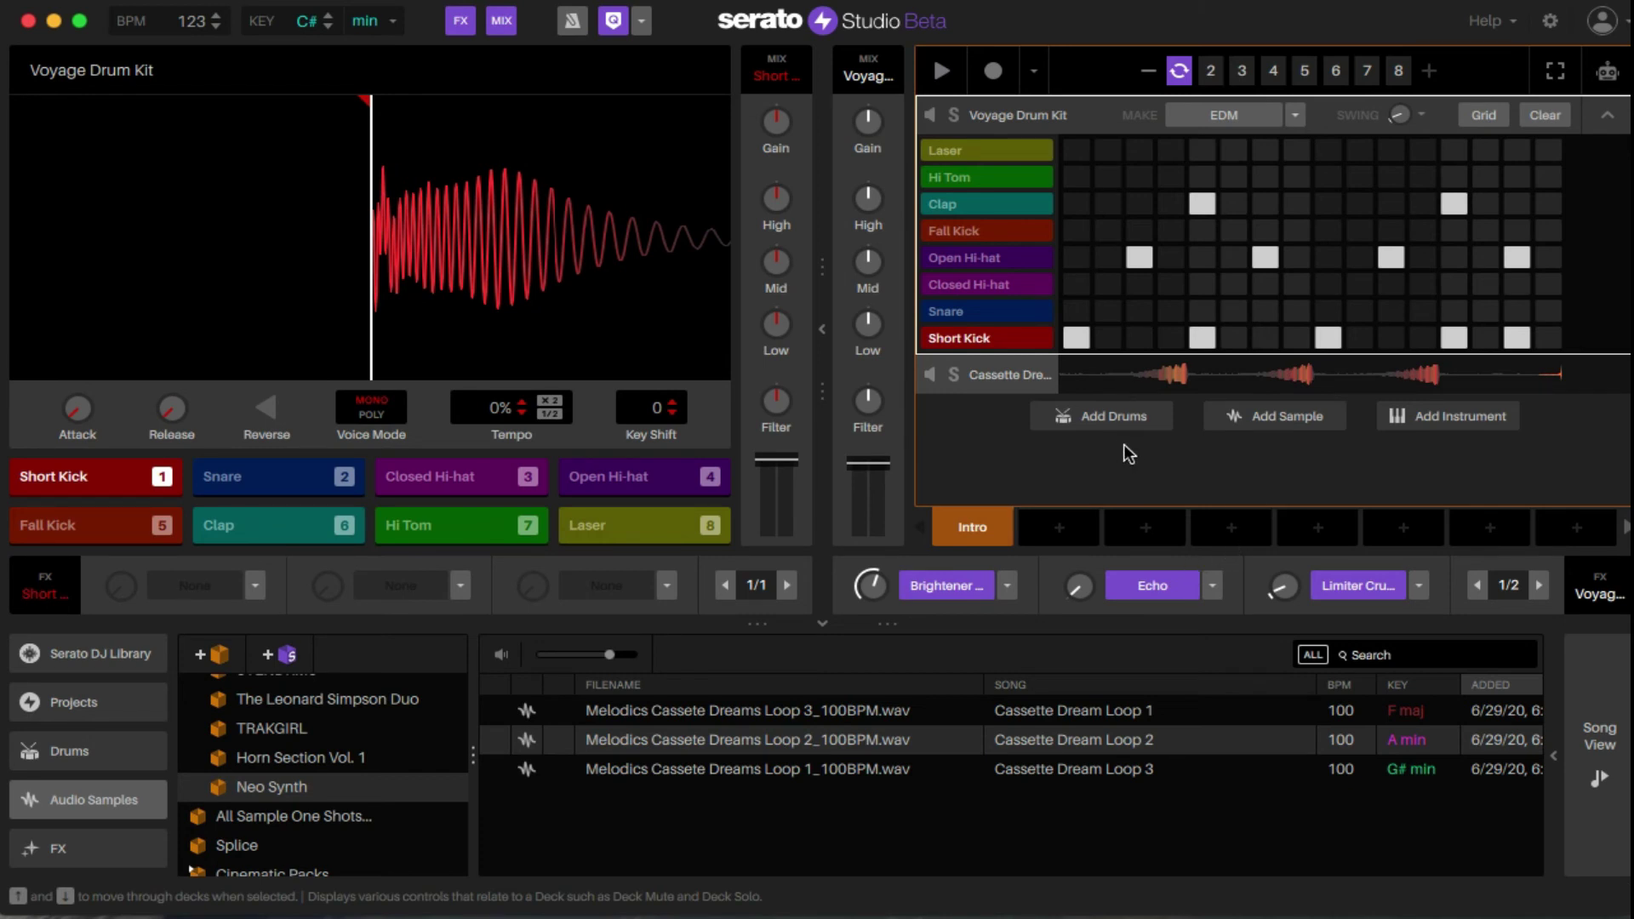
pyautogui.press('Down')
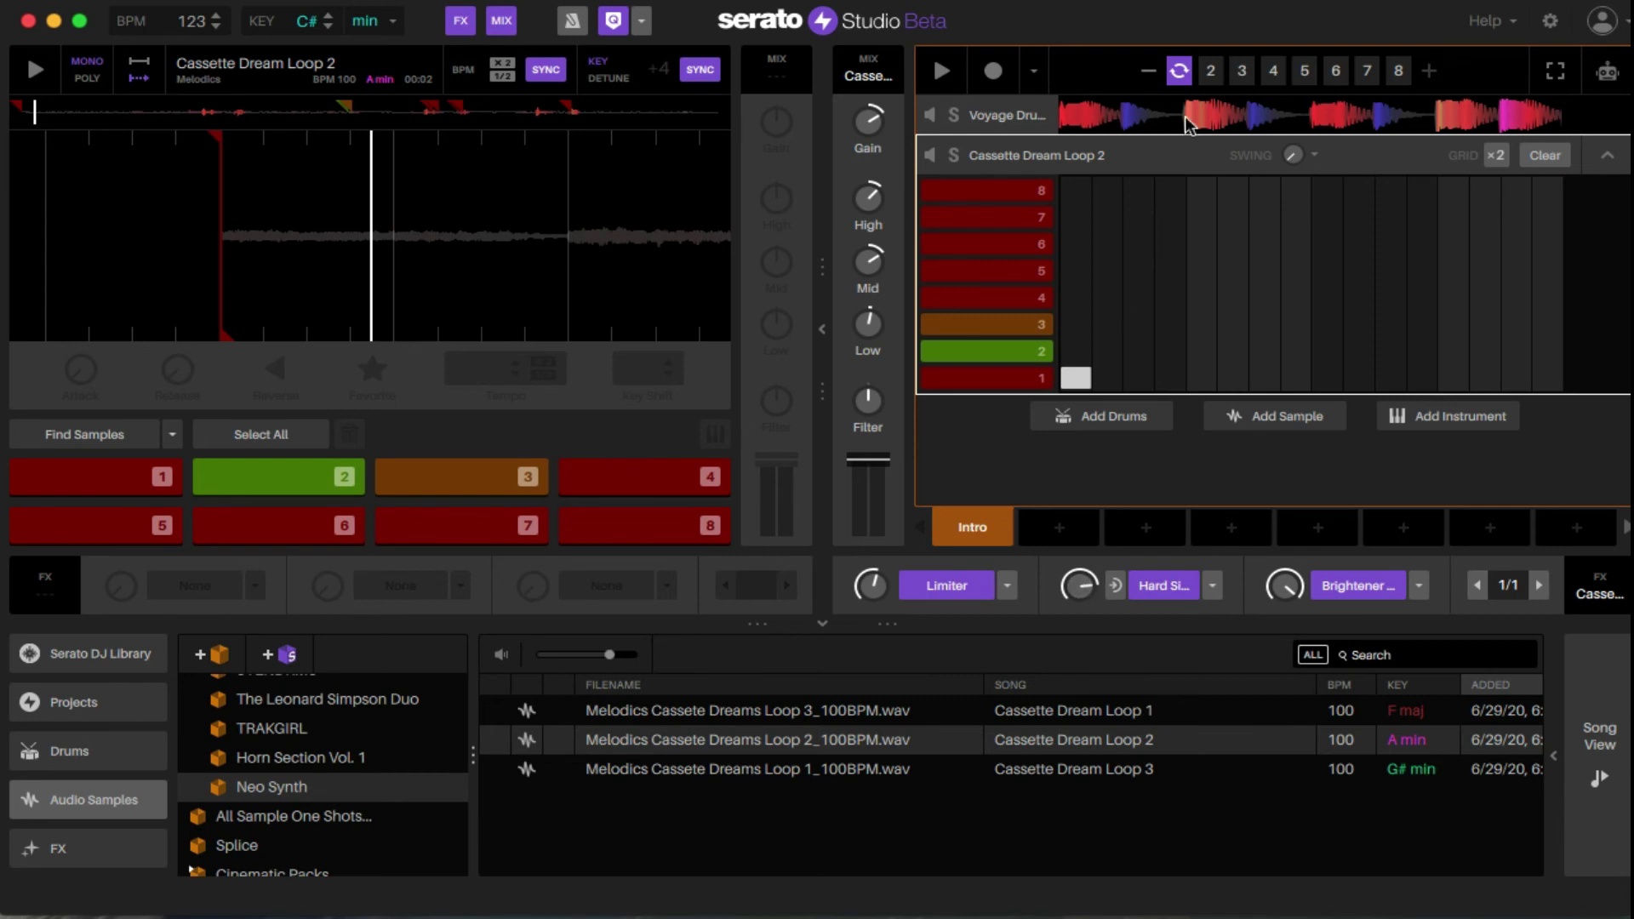
# - Select pattern 1 and start playback of the sidechained Cassette Dream Loop 2
pyautogui.click(1179, 70)
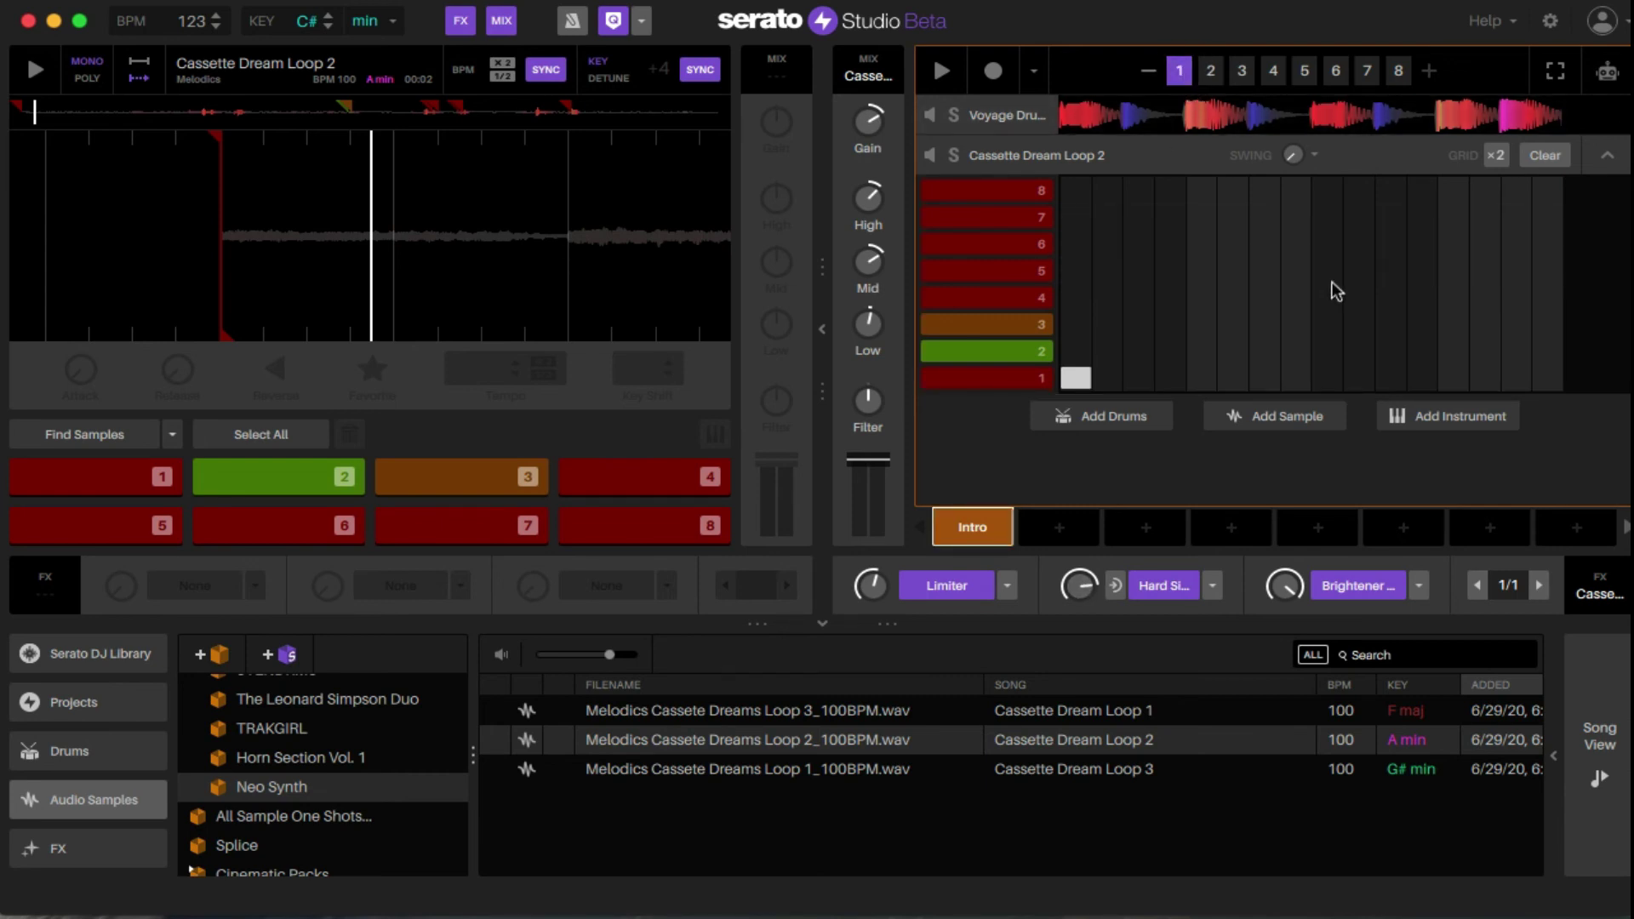
pyautogui.press('space')
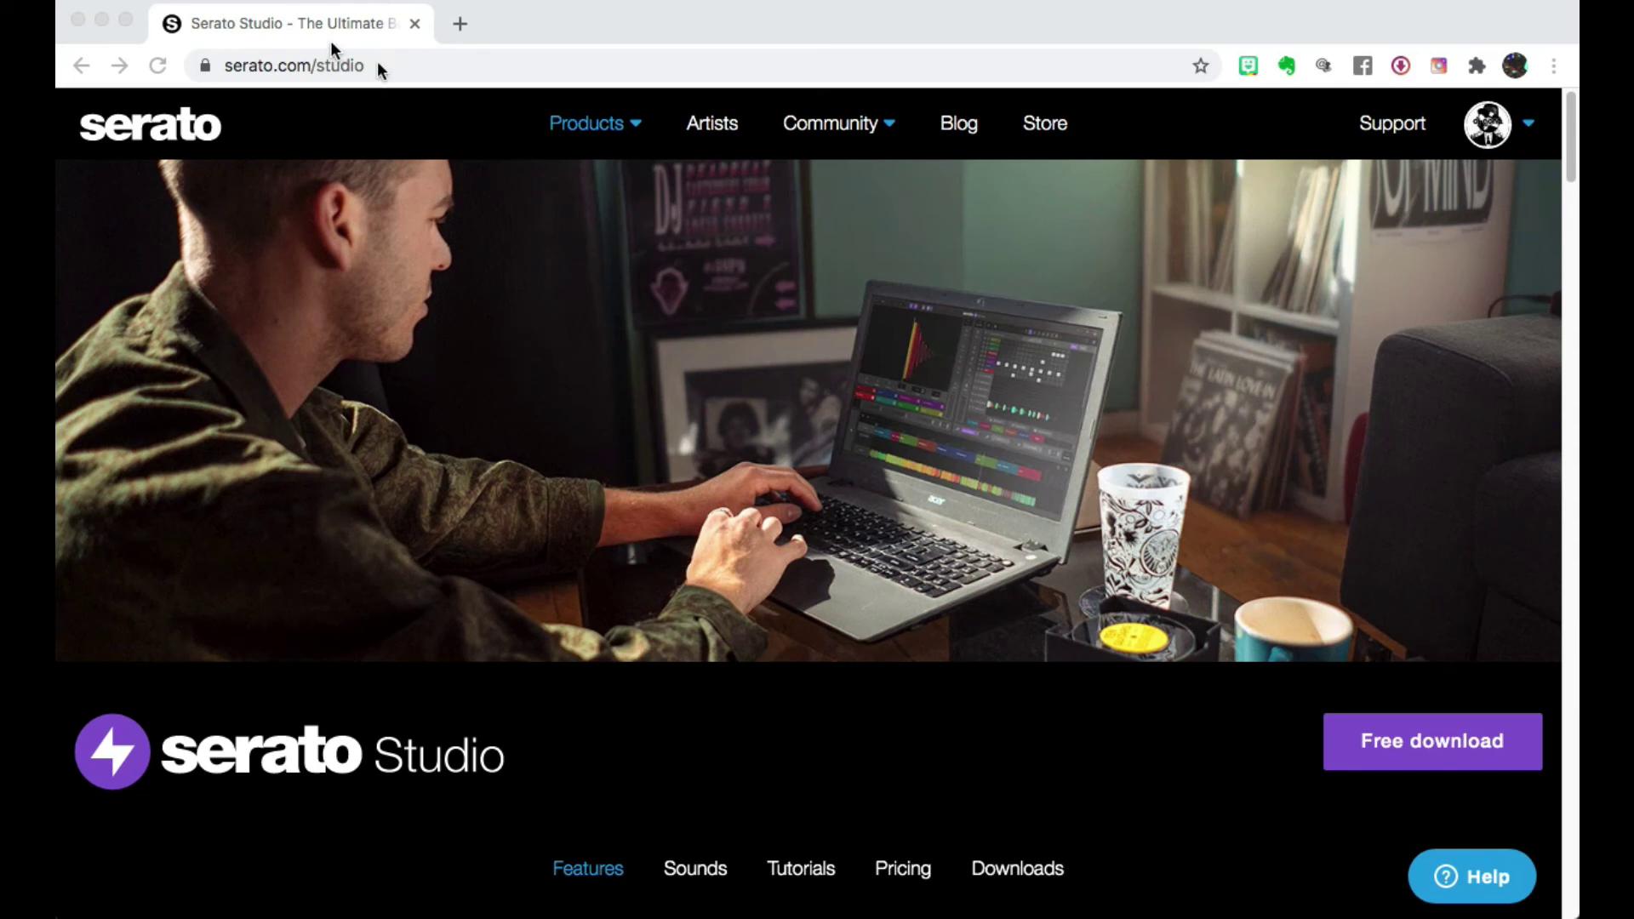
# - Bring Chrome forward on serato.com/studio and scroll the page down slightly
pyautogui.click(269, 65)
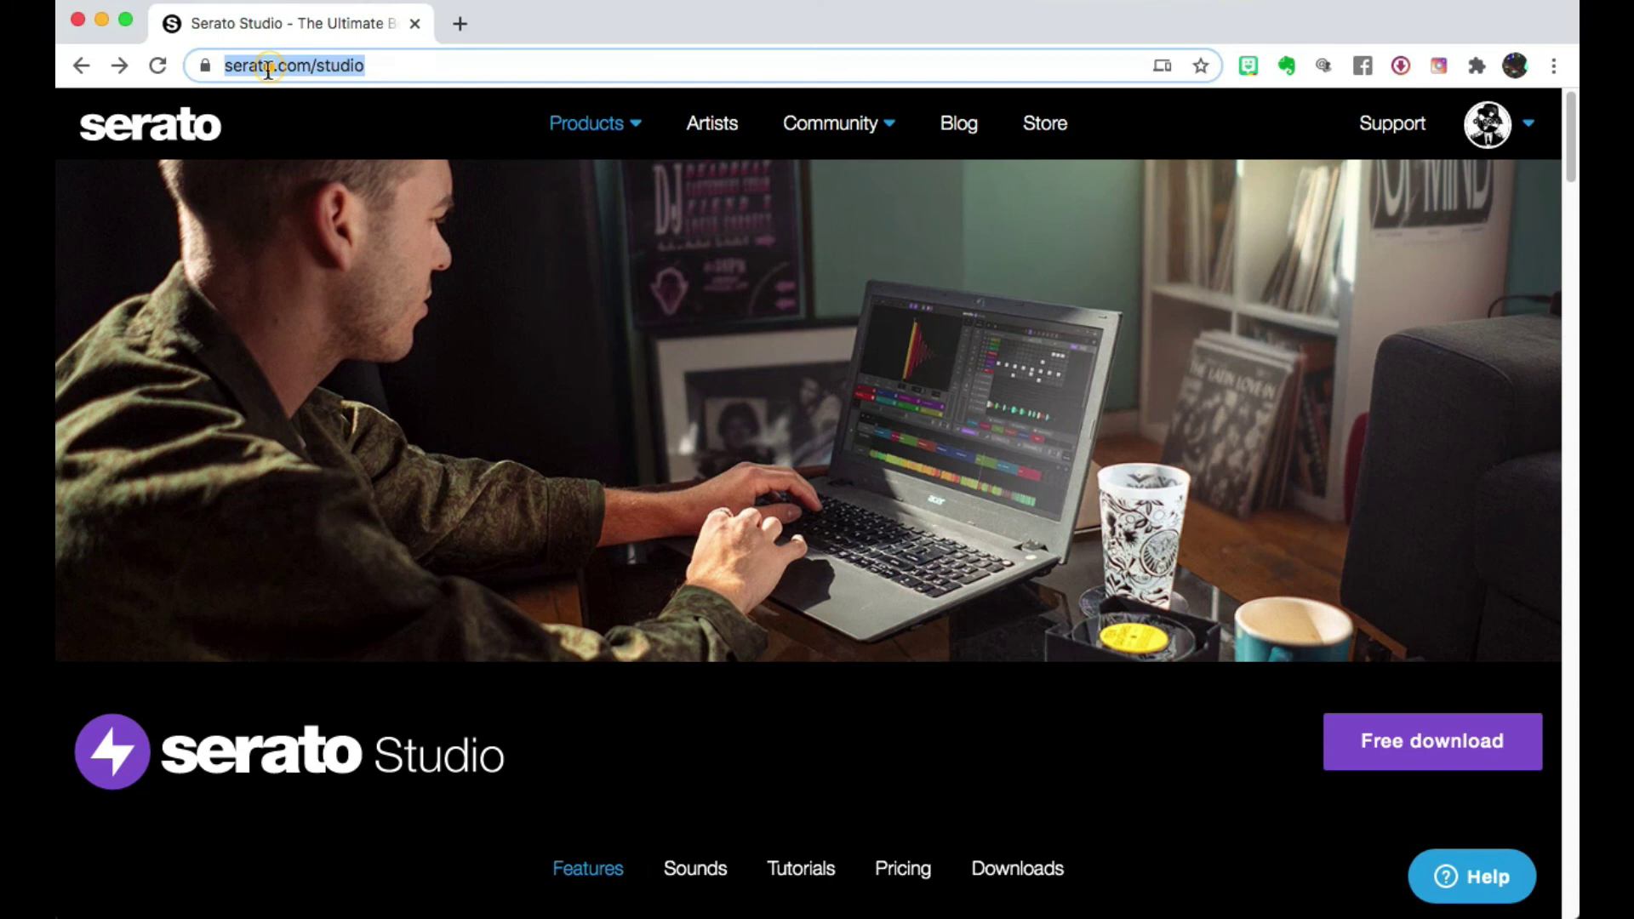
pyautogui.click(567, 414)
pyautogui.scroll(-1, 1045, 459)
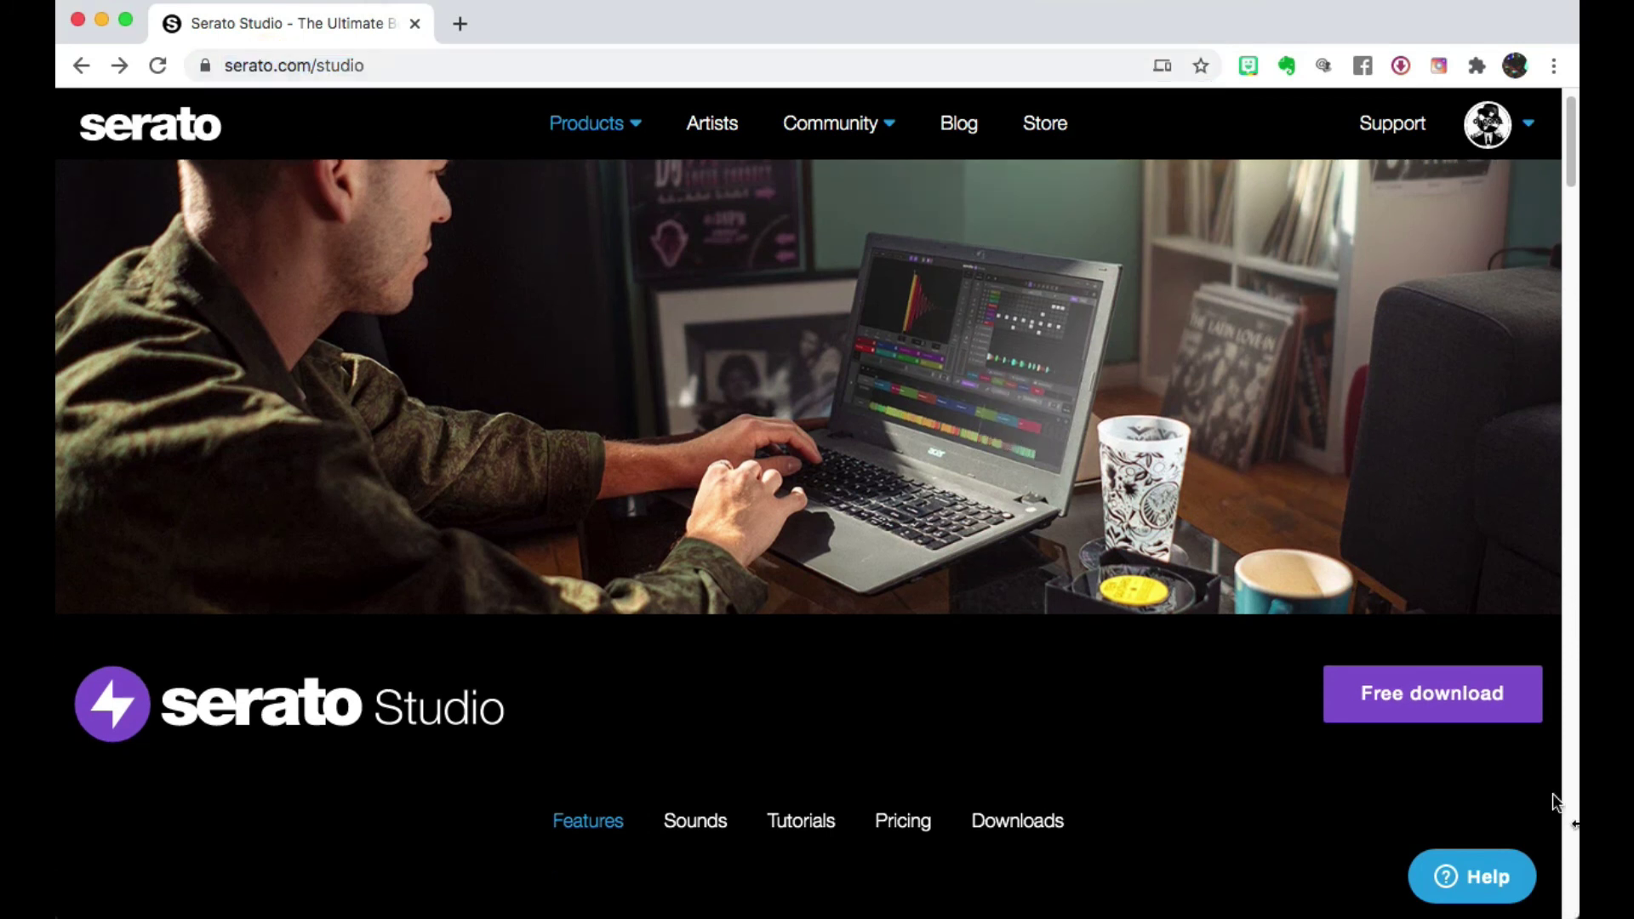